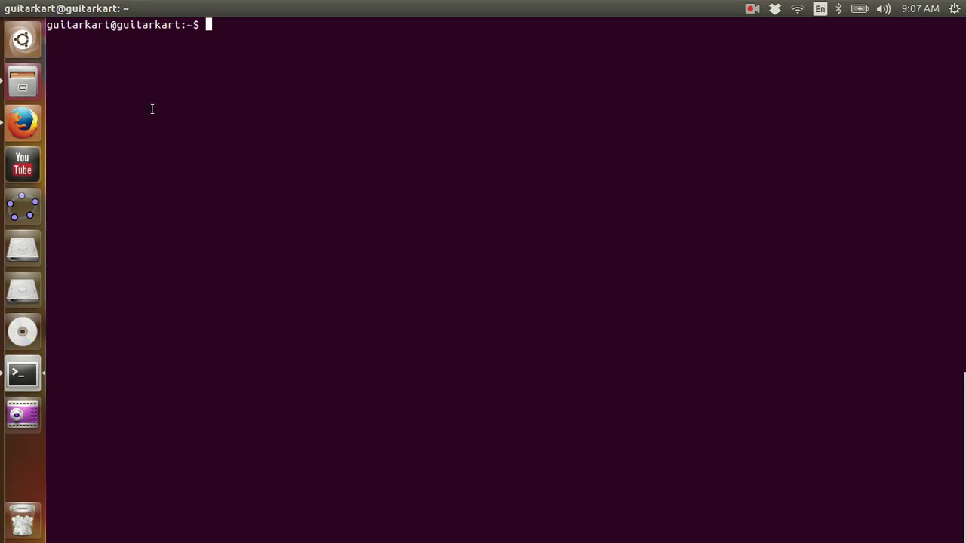
- Enter the start of the command 'java -jar N' at the Terminal prompt to launch NSG2.1.jar
text(java -jar N)
- Complete and run 'java -jar NSG2.1.jar', then create a new wireless scenario
key(Tab)
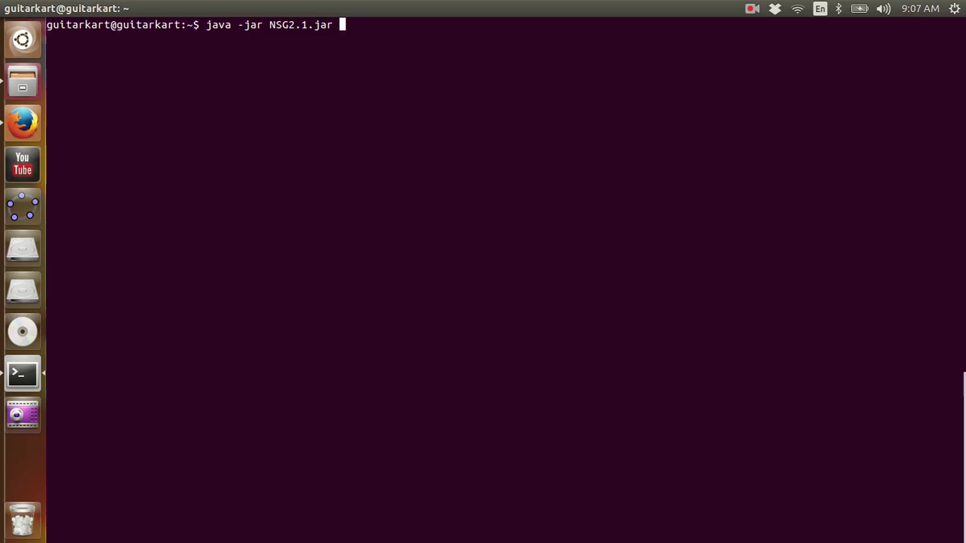
key(Return)
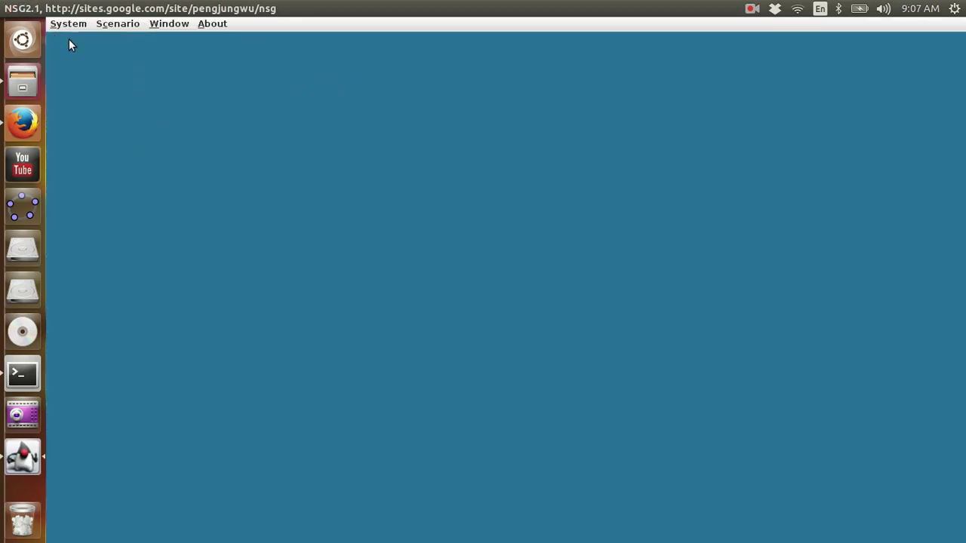
click(110, 27)
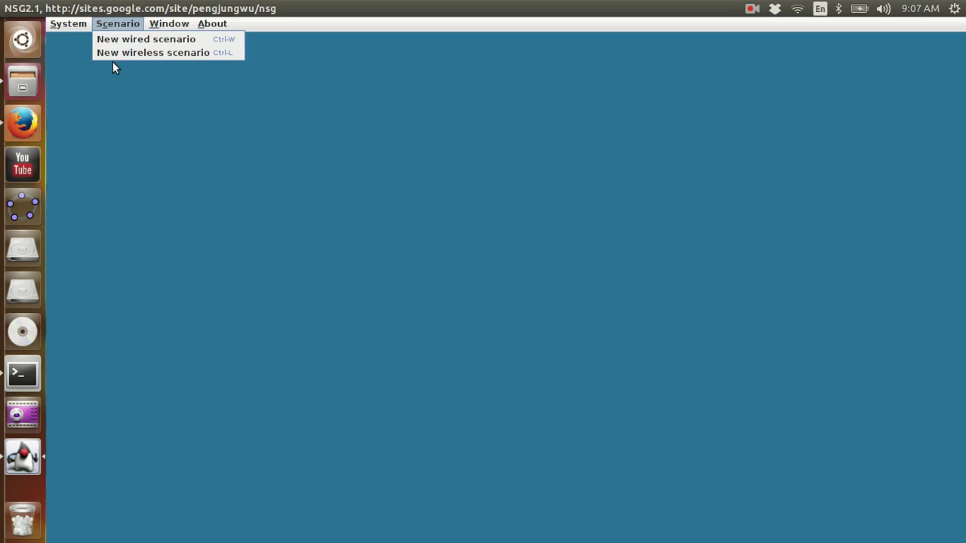
click(159, 56)
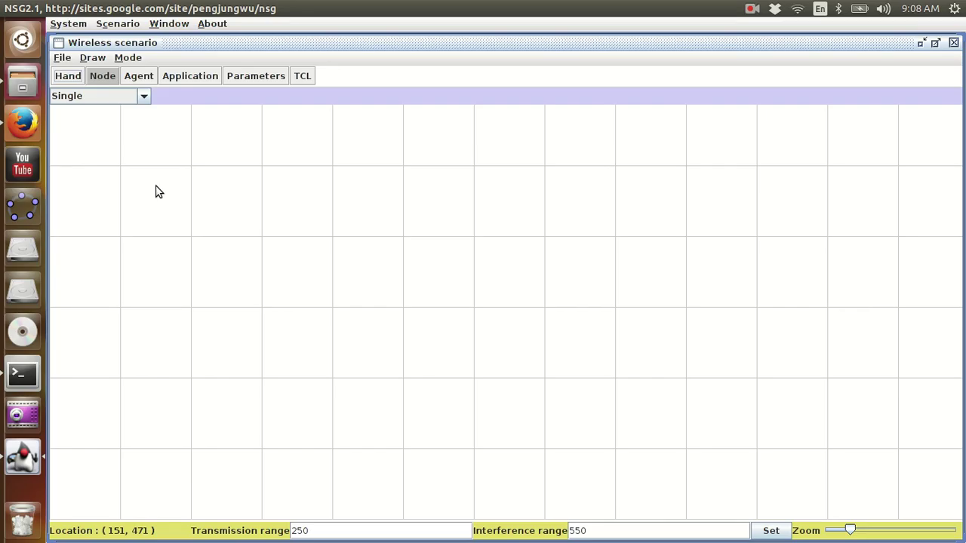
- Add node n0 with a waypoint at time 1 to (500, 500) at speed 20
click(149, 216)
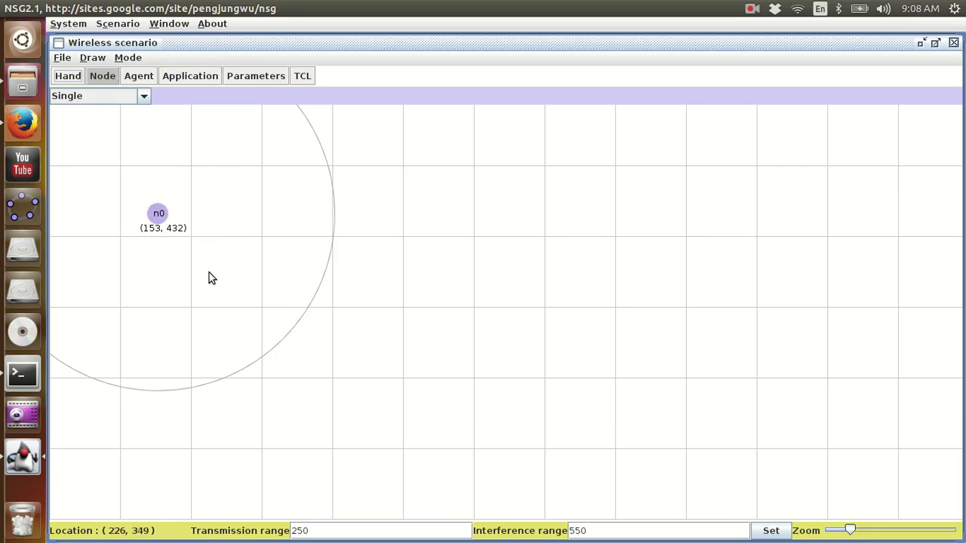
right_click(160, 221)
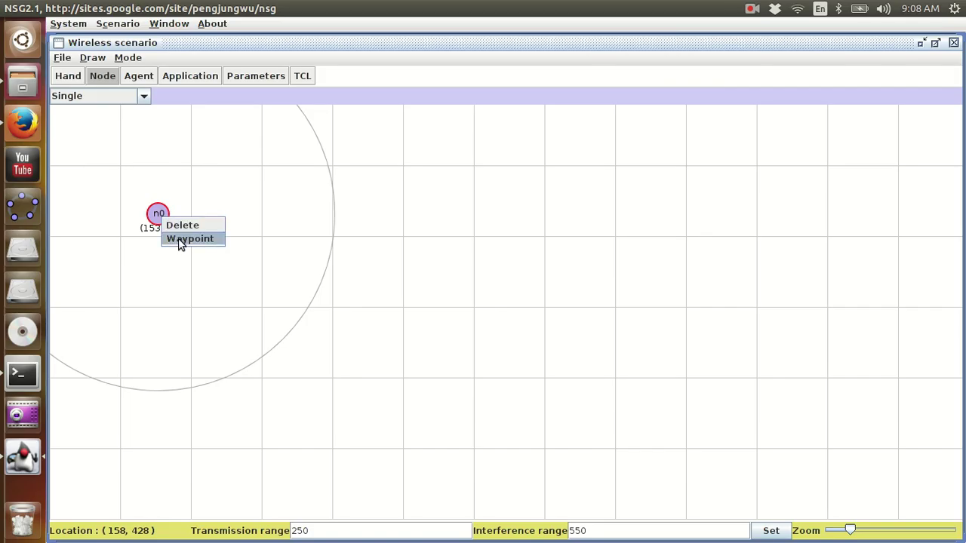
click(189, 239)
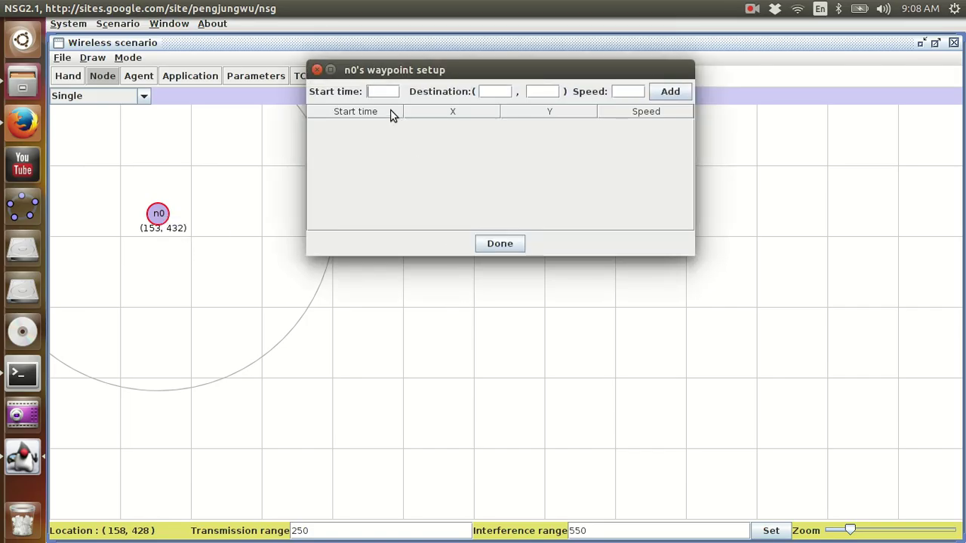
text(1)
text(500)
text(500)
click(632, 91)
text(20)
click(672, 92)
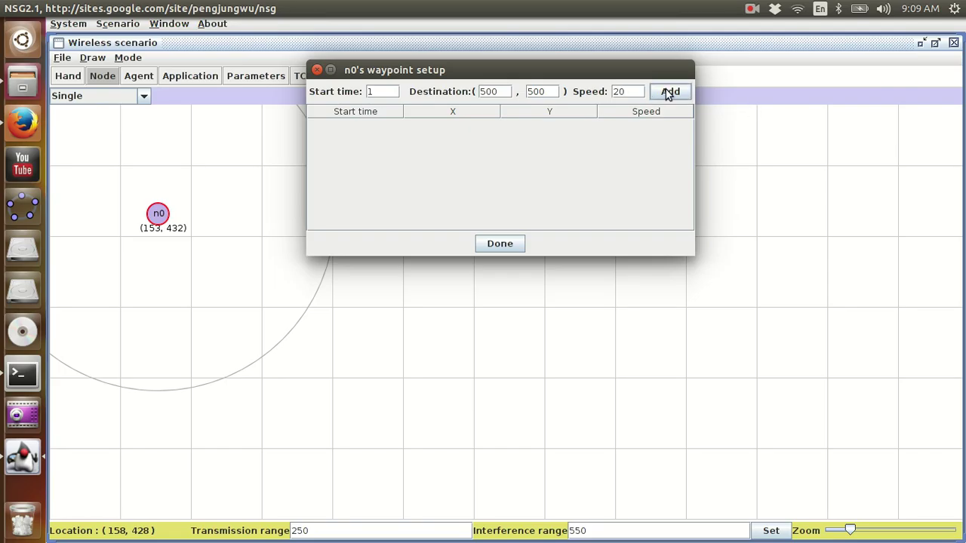
click(500, 244)
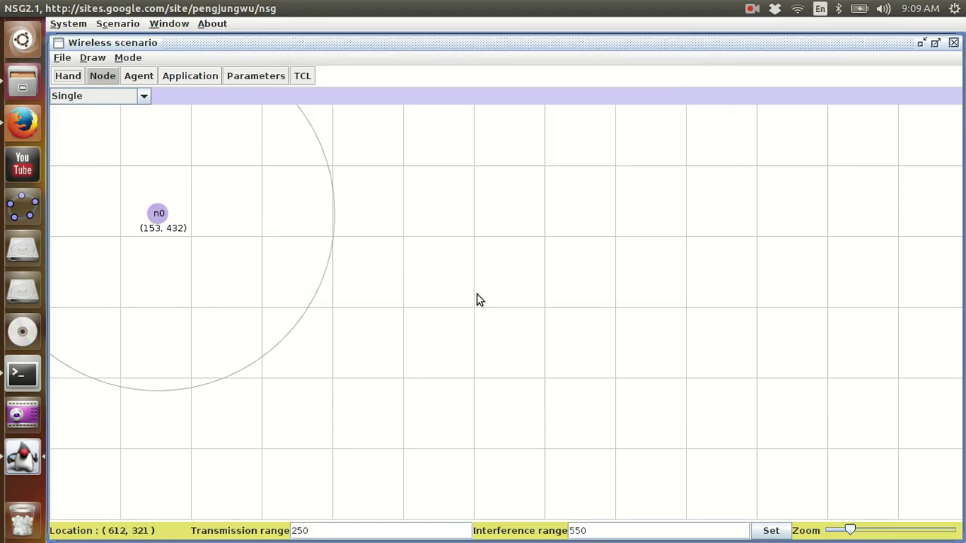
- Add node n1 with a waypoint at time 2 to (600, 450) at speed 20
click(363, 369)
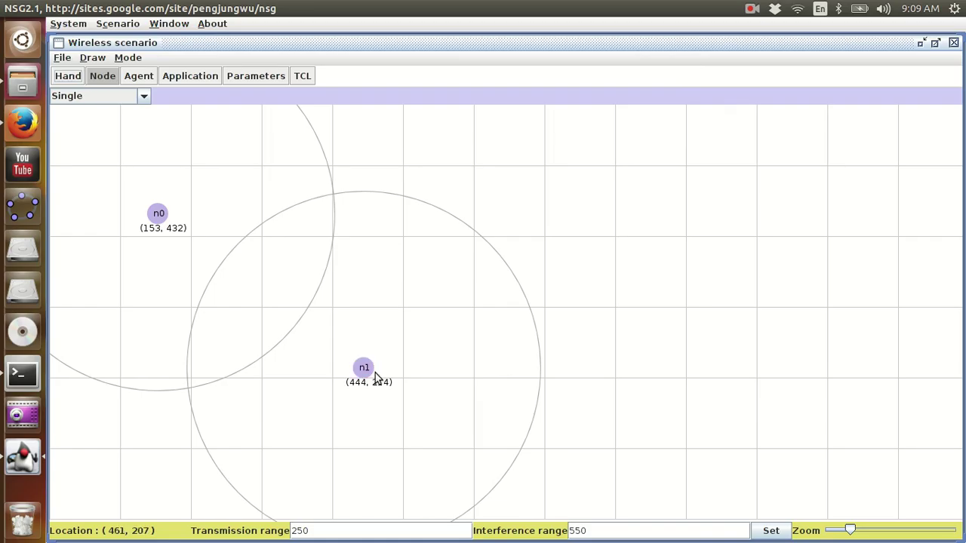
right_click(368, 369)
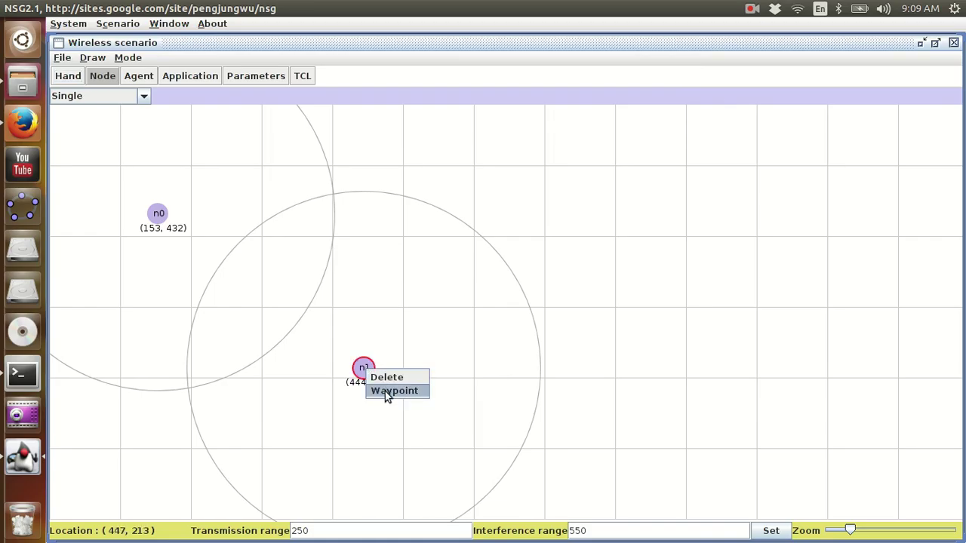
click(385, 391)
click(377, 71)
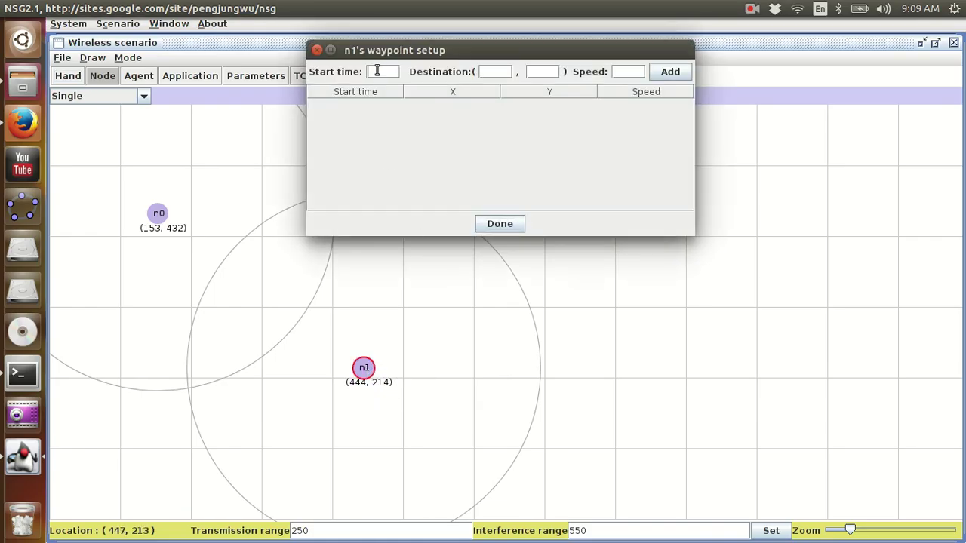
text(1)
key(BackSpace)
text(2)
click(496, 73)
text(600)
click(537, 74)
text(450)
click(625, 79)
text(20)
click(669, 71)
click(483, 224)
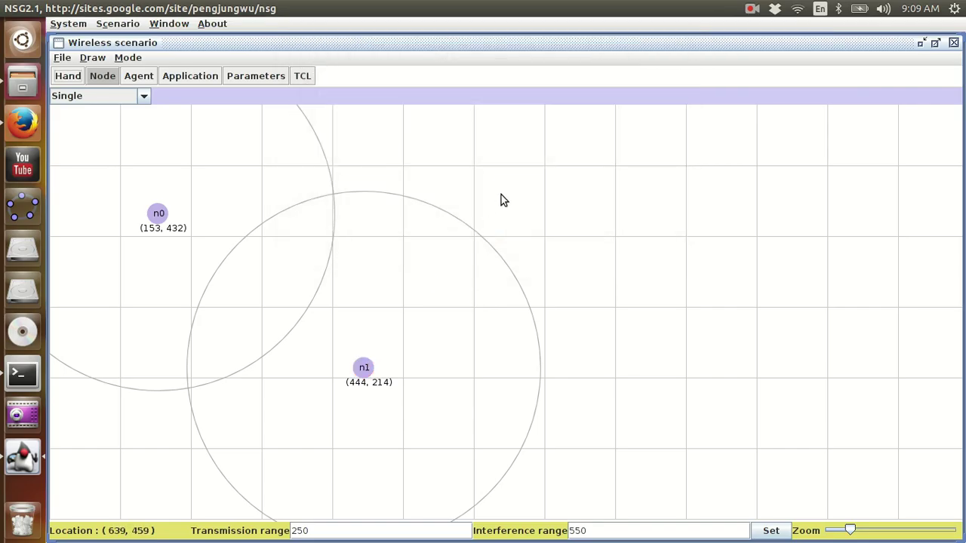
- Add node n2 with a waypoint at time 1 to (200, 300) at speed 30
click(569, 188)
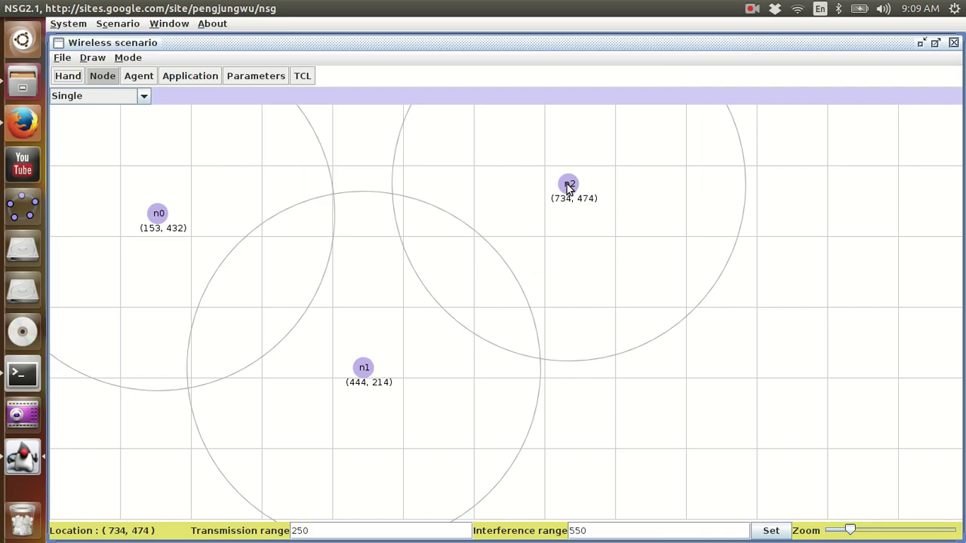
right_click(572, 190)
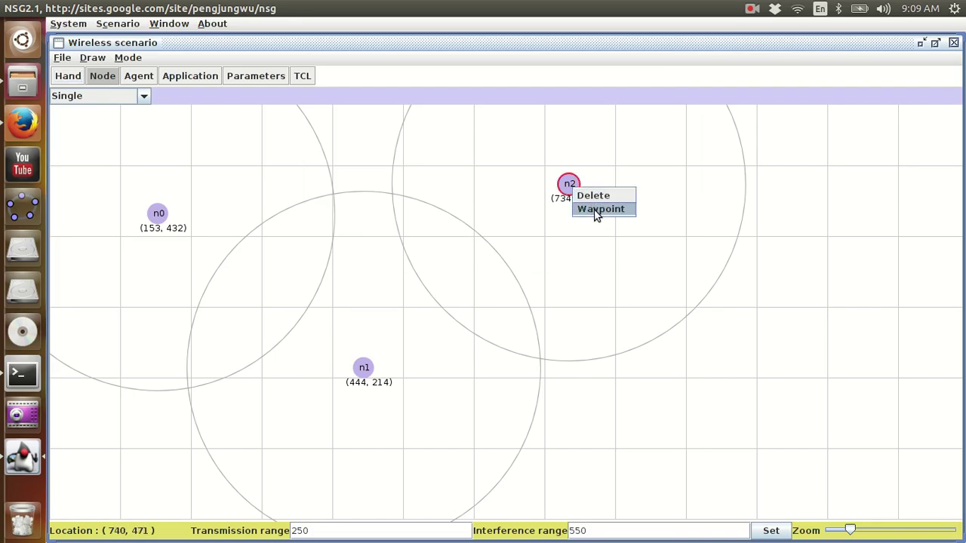
click(597, 211)
click(396, 50)
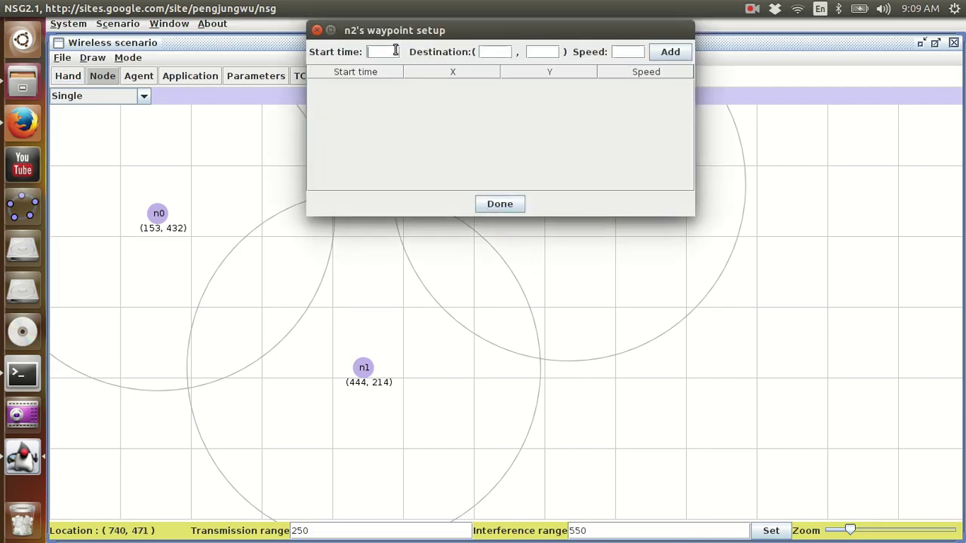
text(1)
click(484, 51)
text(100)
text(300)
click(634, 53)
text(30)
click(662, 56)
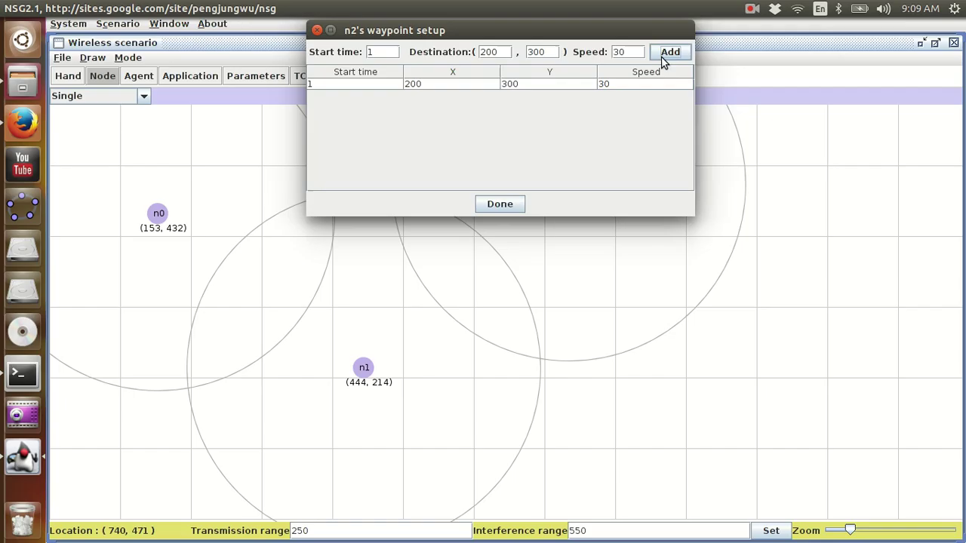
click(500, 205)
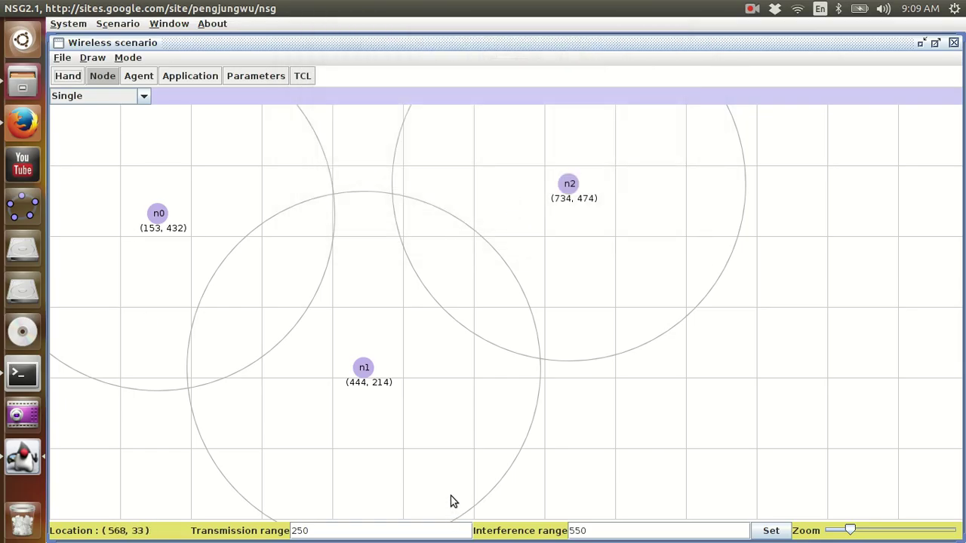
click(140, 81)
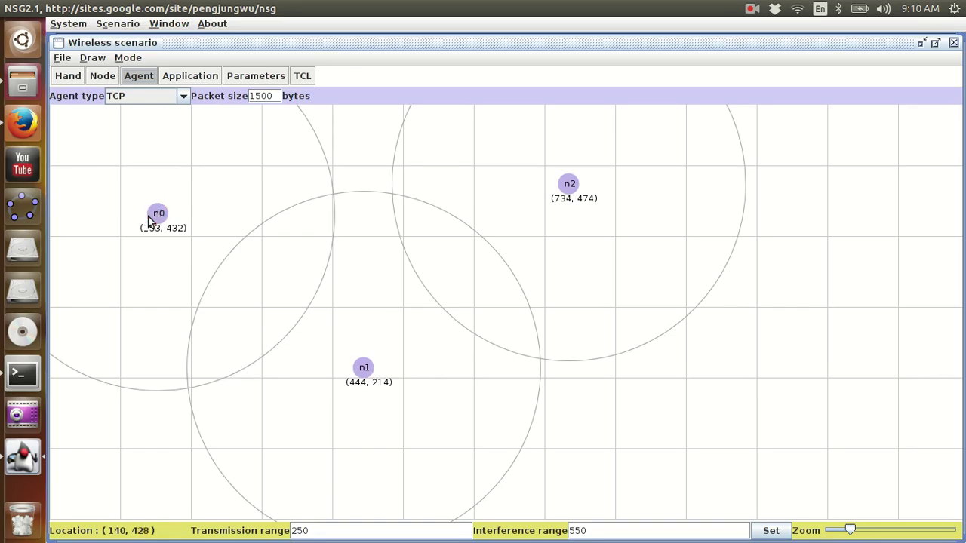
- Attach a TCP agent to n0, UDP to n1, and TCPSink and NULL agents to n2
drag(157, 217, 94, 211)
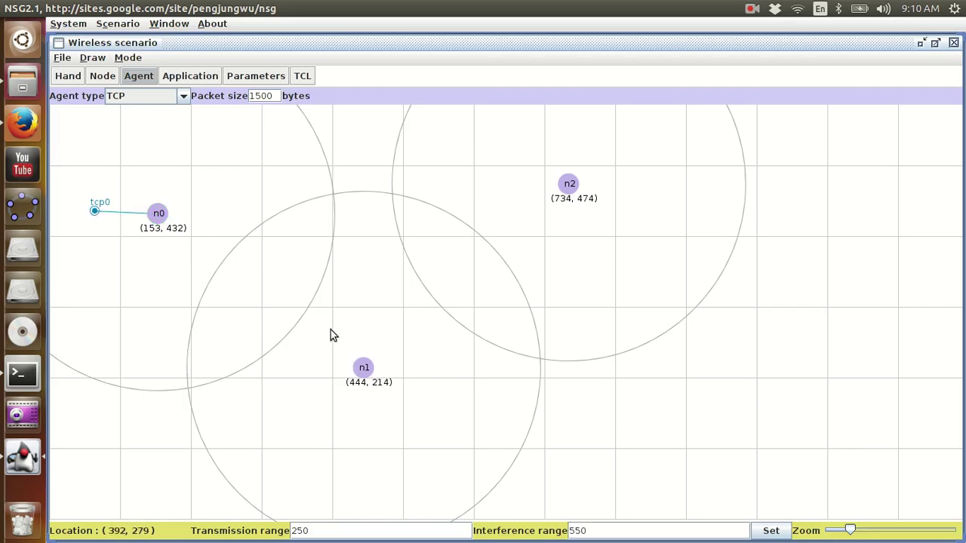
click(182, 97)
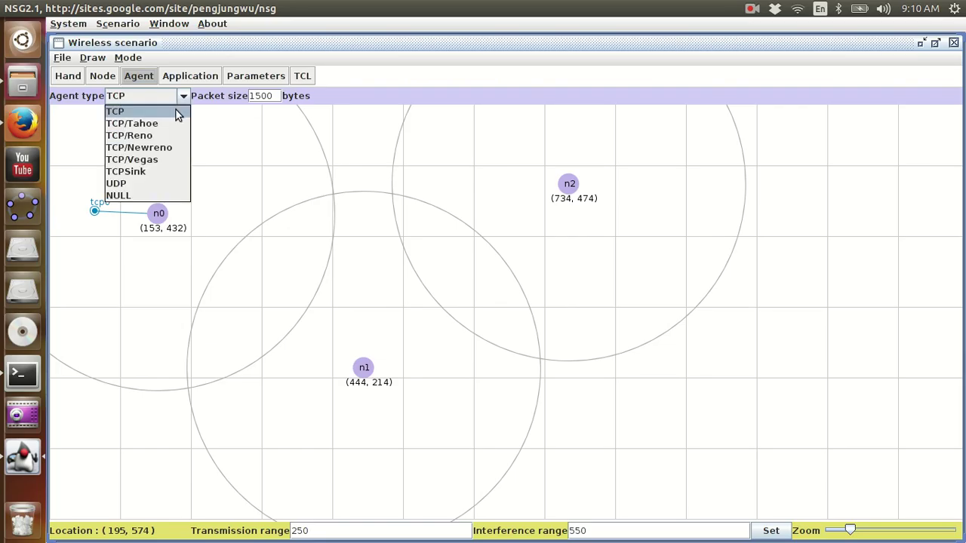
click(172, 184)
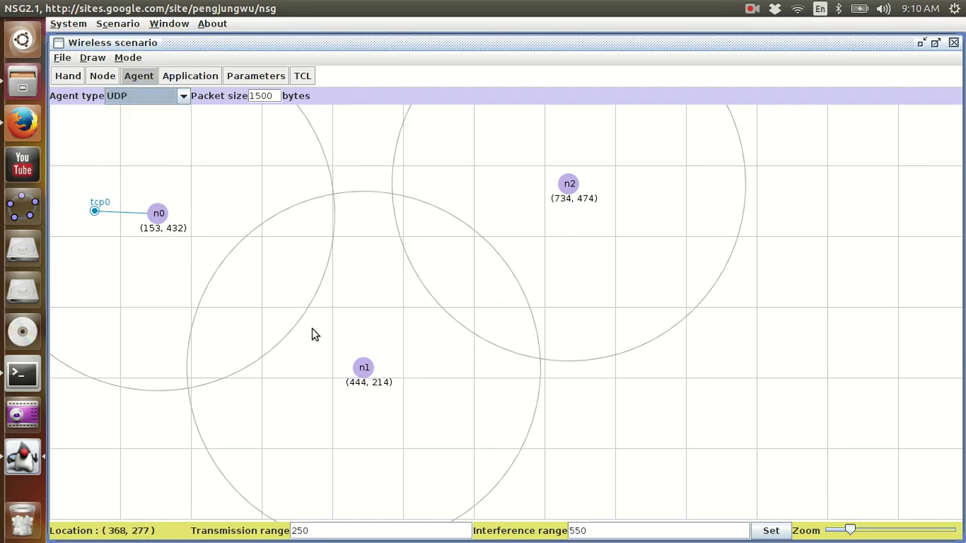
drag(358, 365, 305, 392)
click(184, 96)
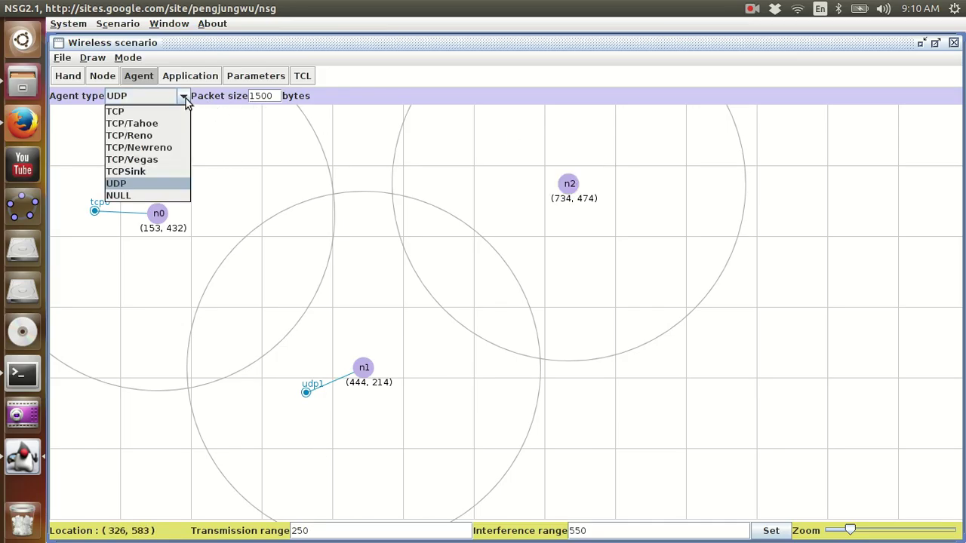
click(162, 170)
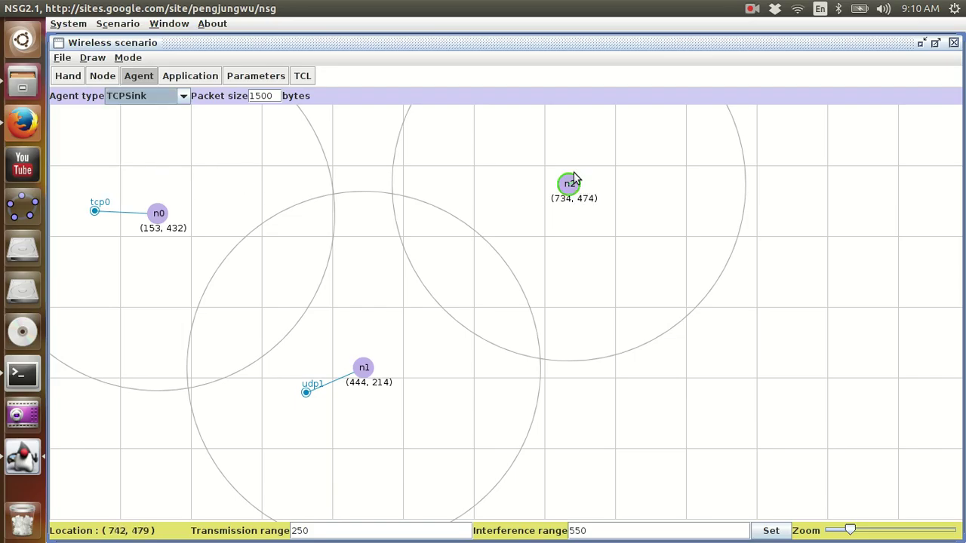
click(580, 149)
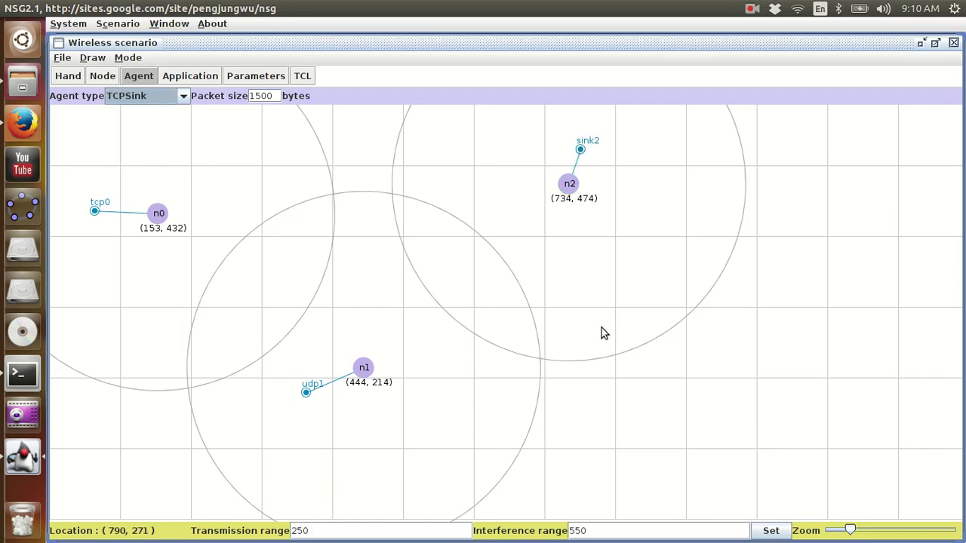
click(183, 96)
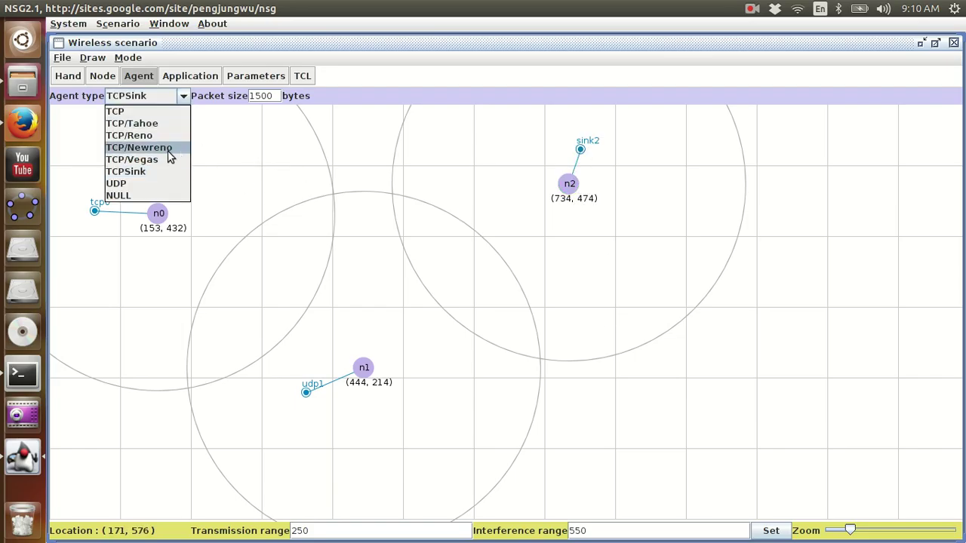
click(167, 195)
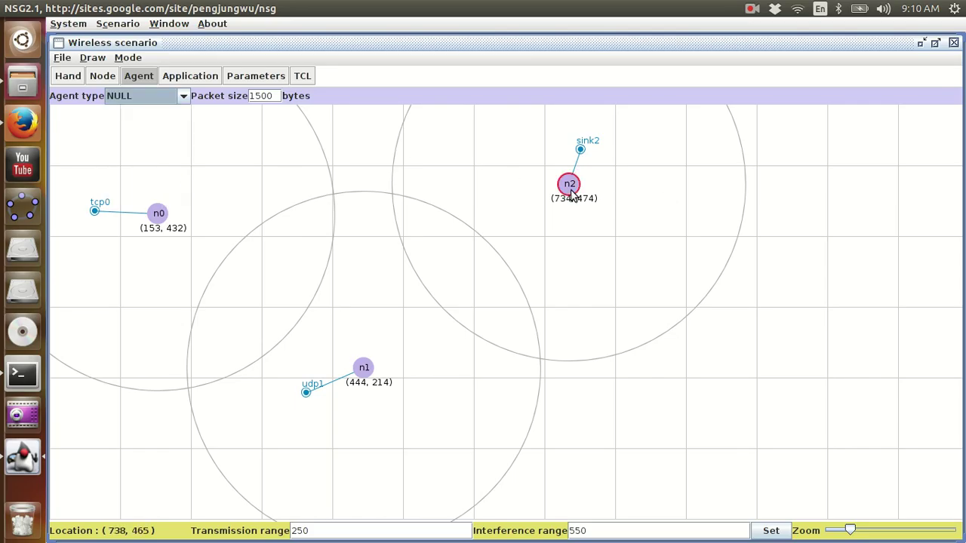
drag(571, 189, 609, 186)
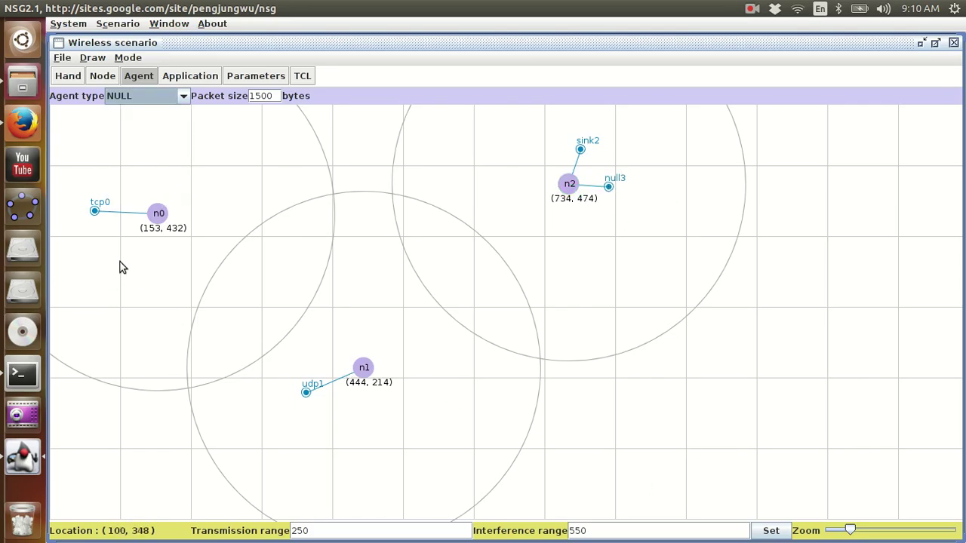
- Connect agent tcp0 to sink2 and udp1 to null3
drag(97, 215, 581, 155)
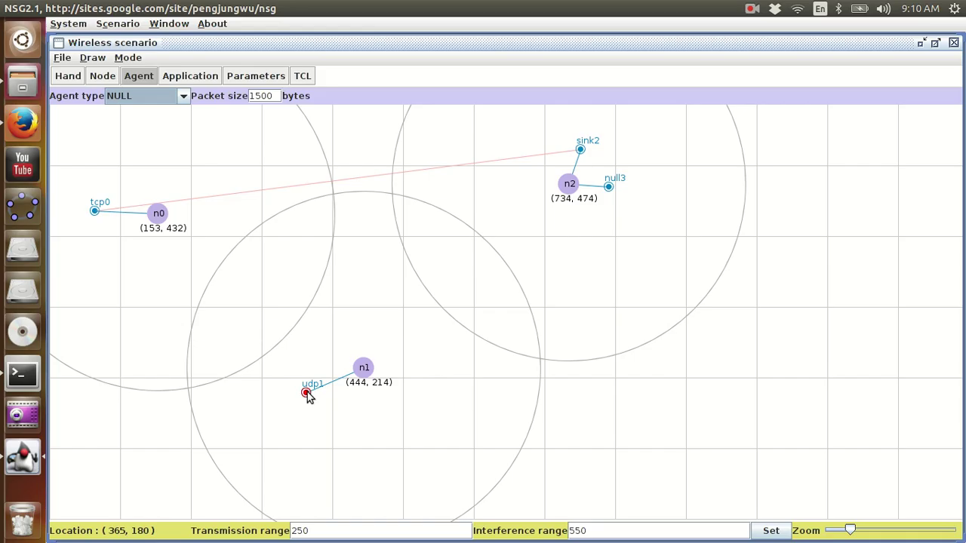
drag(306, 393, 609, 189)
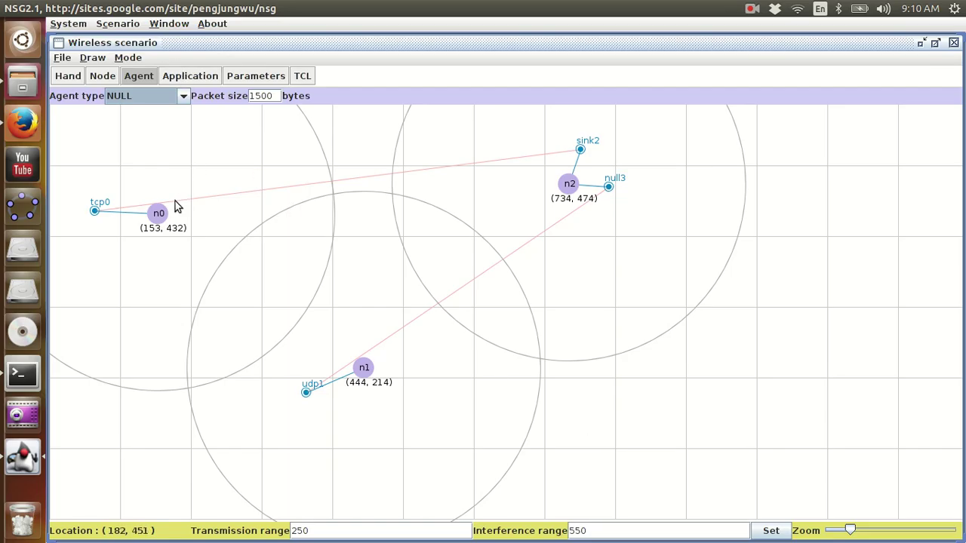
right_click(95, 212)
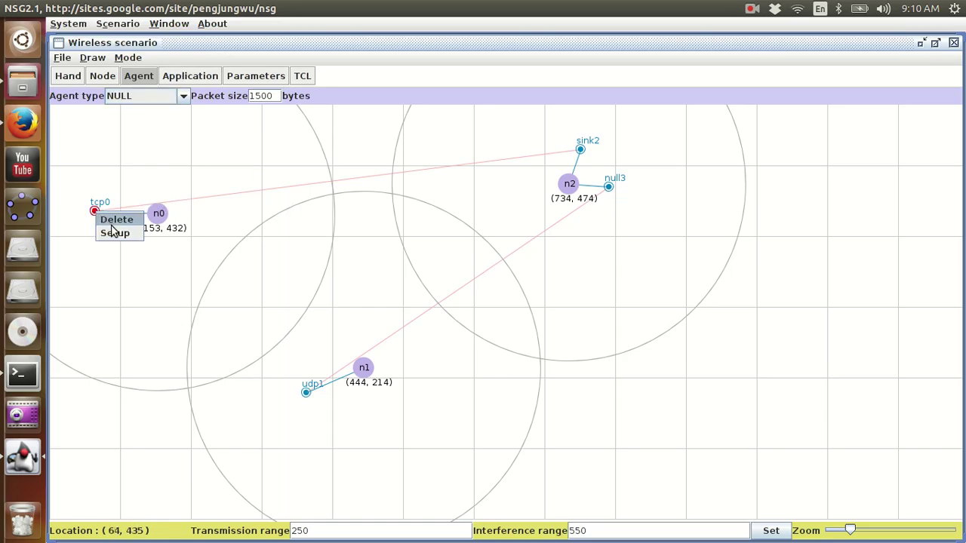
click(117, 232)
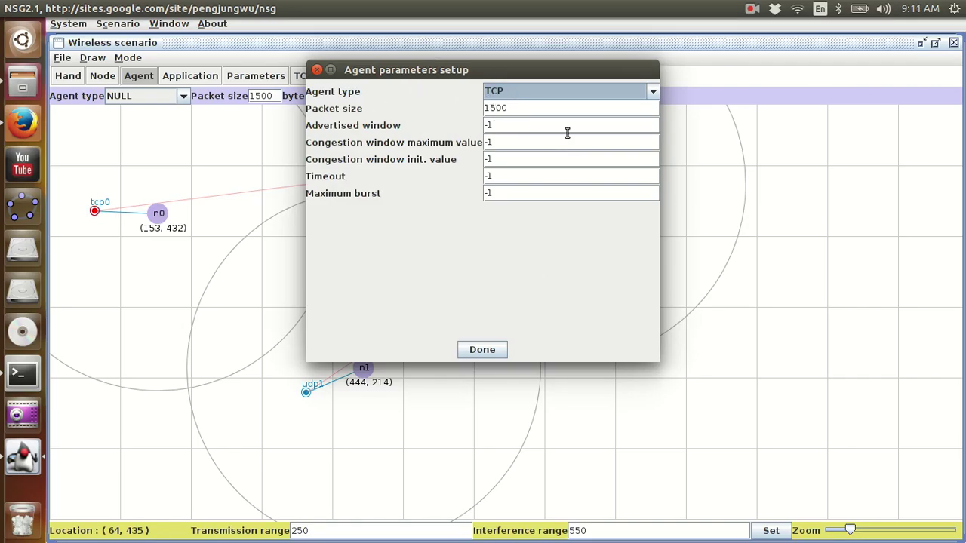
click(563, 92)
click(563, 92)
click(482, 350)
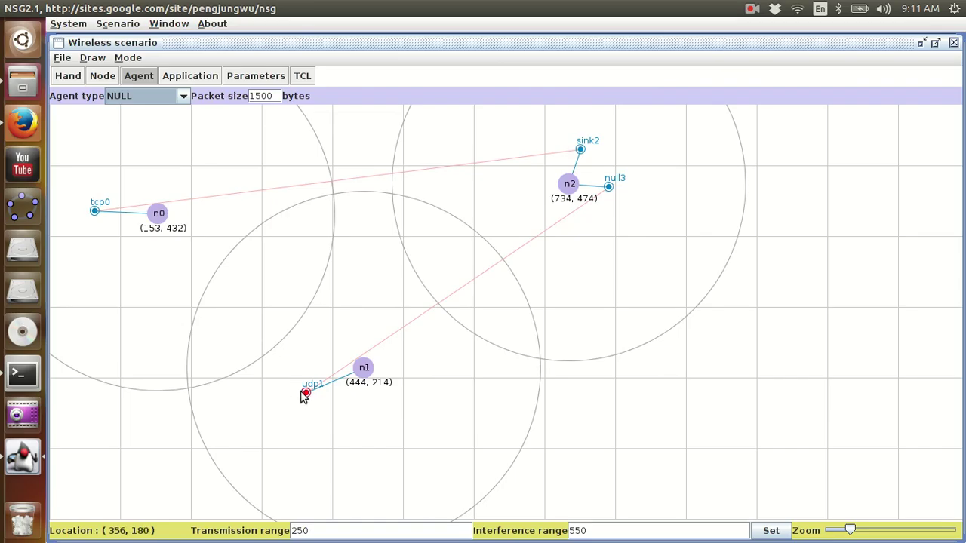
right_click(306, 393)
click(325, 414)
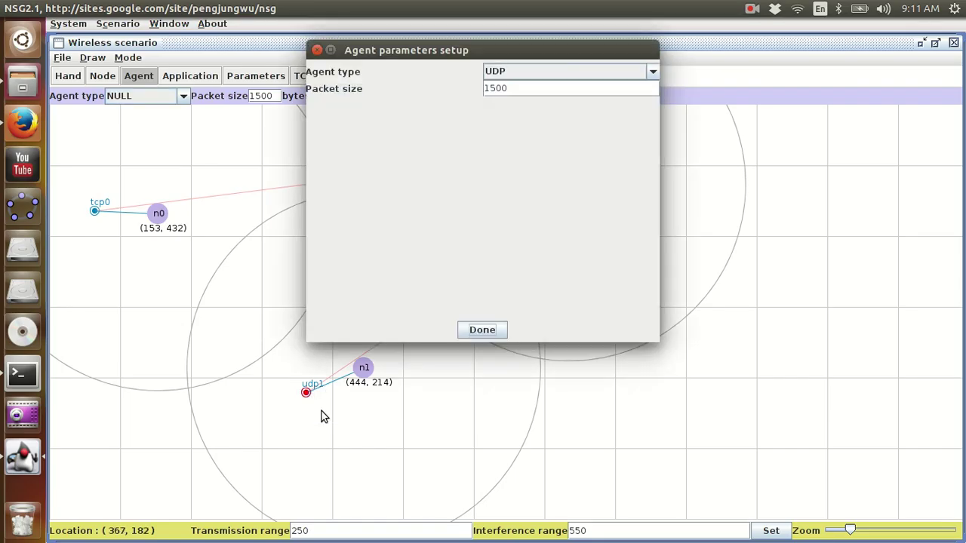
click(480, 328)
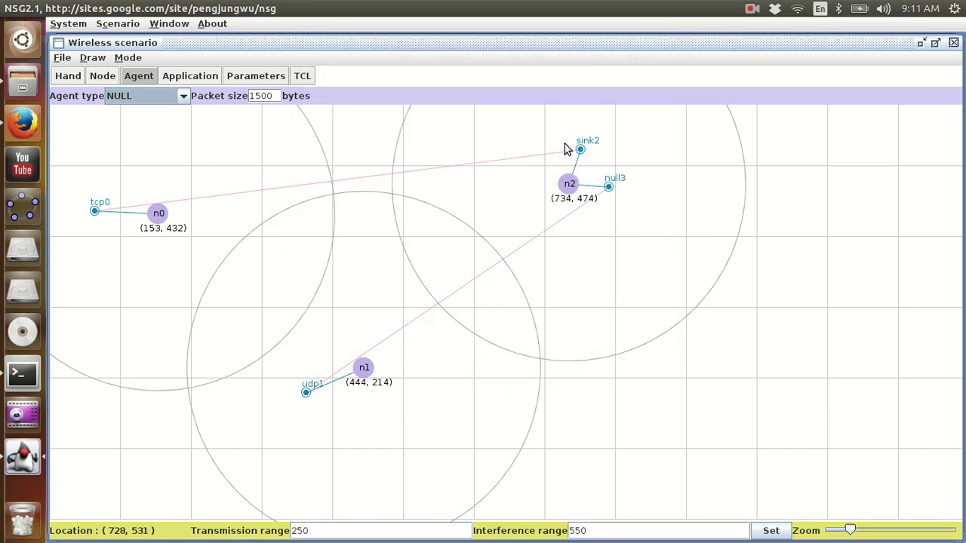
right_click(581, 149)
click(593, 173)
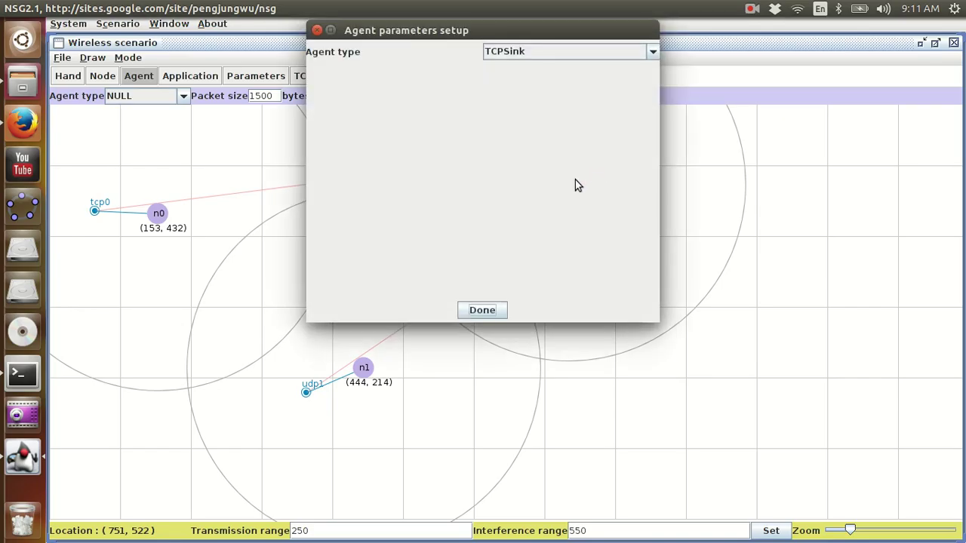
click(498, 312)
right_click(608, 188)
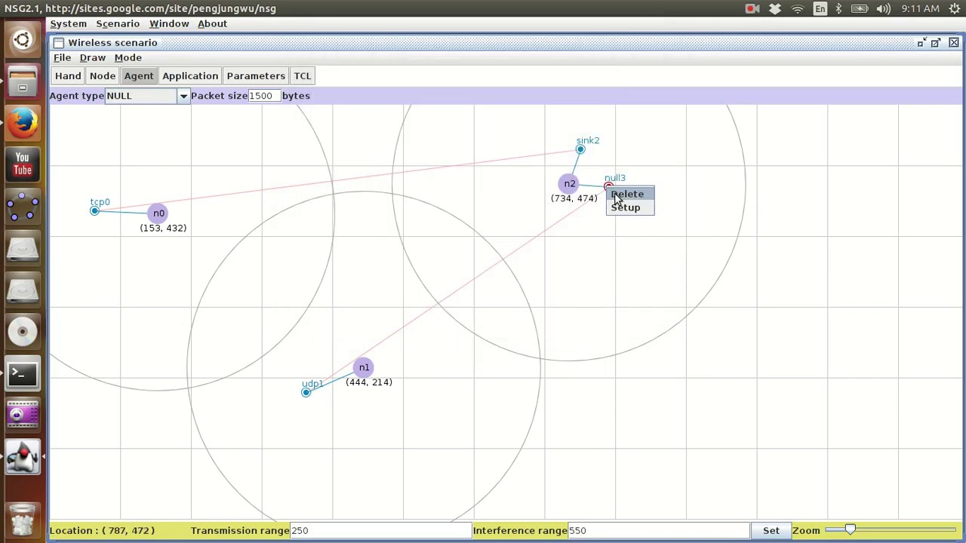
click(617, 207)
click(483, 307)
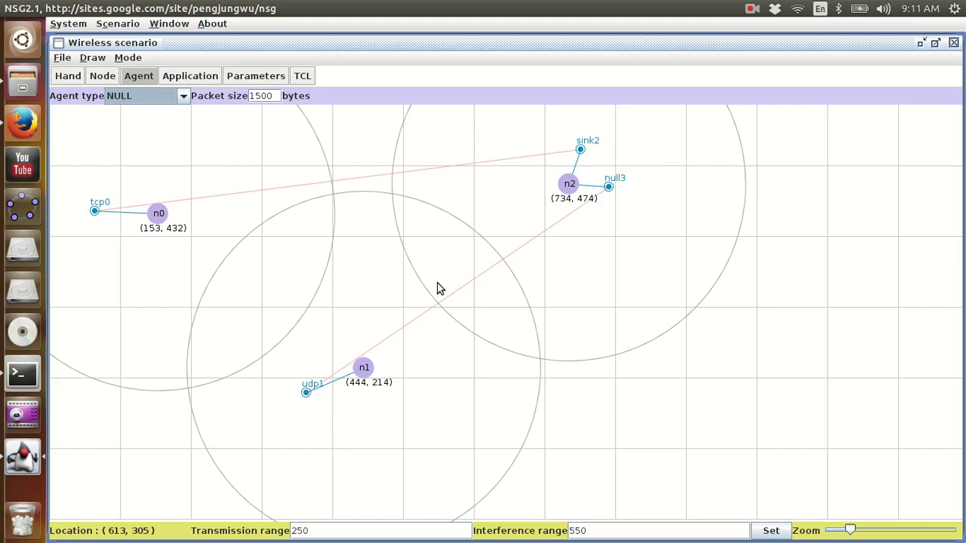
- Attach an FTP application ftp0 to tcp0 with stop time 5
click(194, 81)
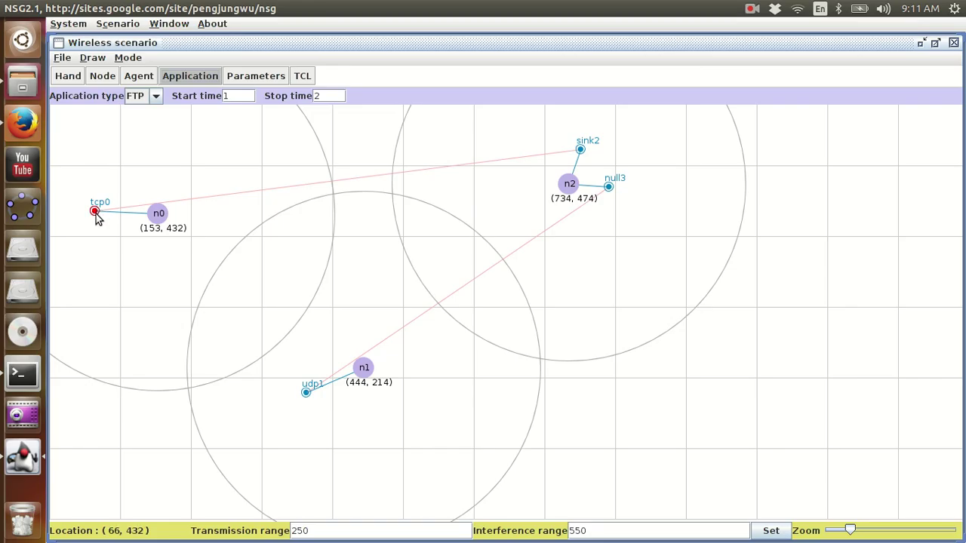
drag(94, 213, 74, 237)
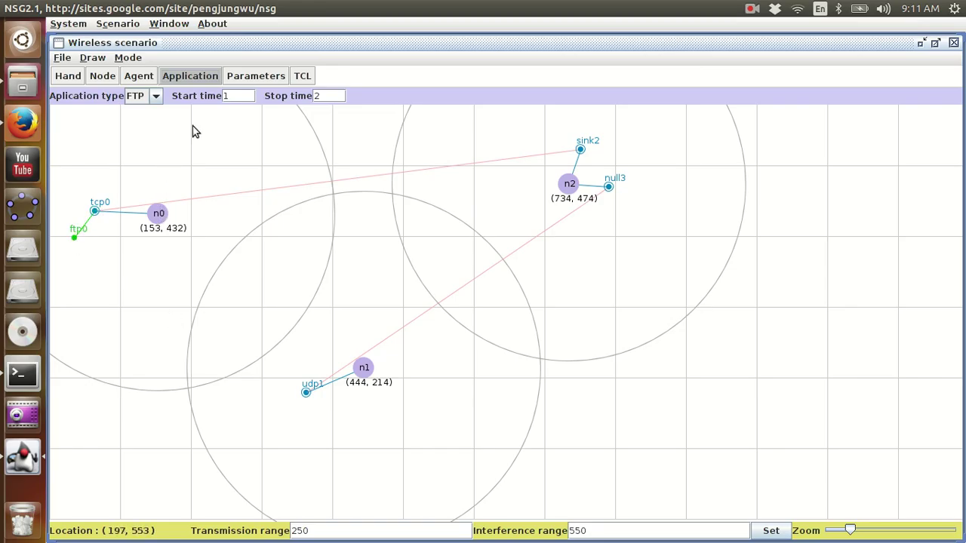
right_click(74, 239)
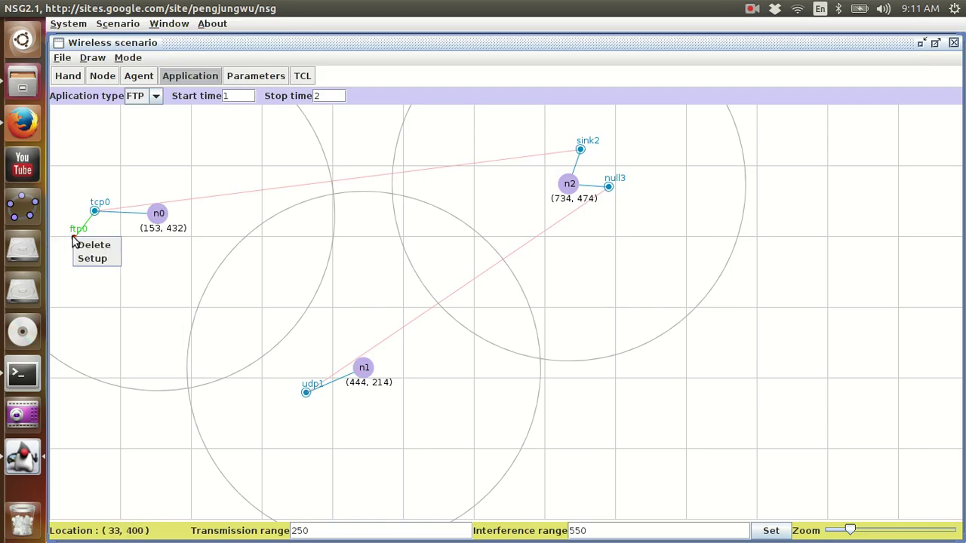
click(104, 261)
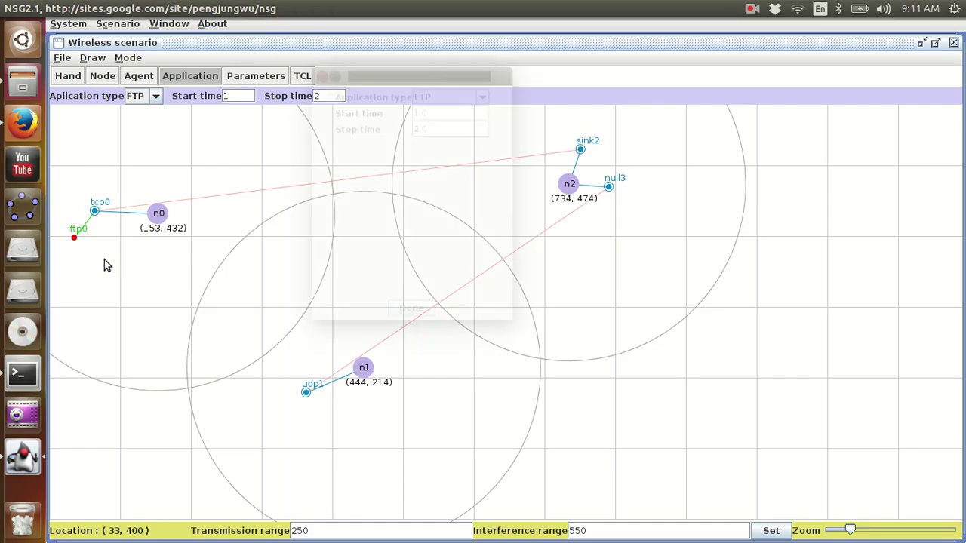
drag(438, 127, 335, 122)
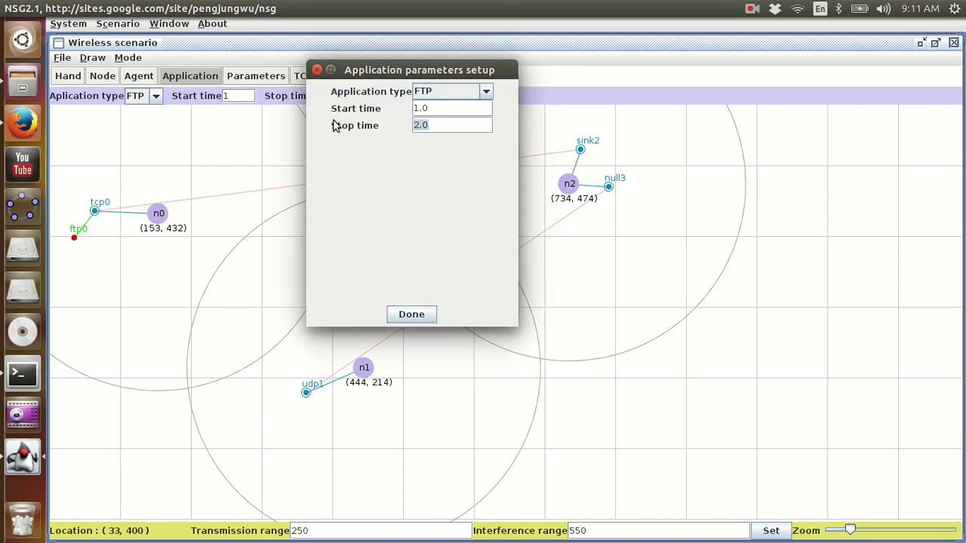
text(5)
click(412, 315)
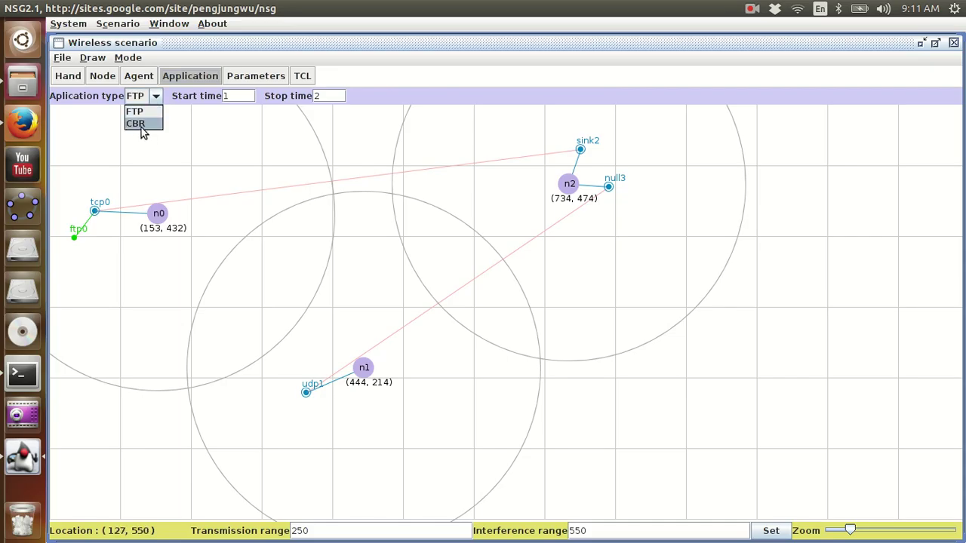
- Attach a CBR application cbr1 to udp1 with stop time 5
click(138, 124)
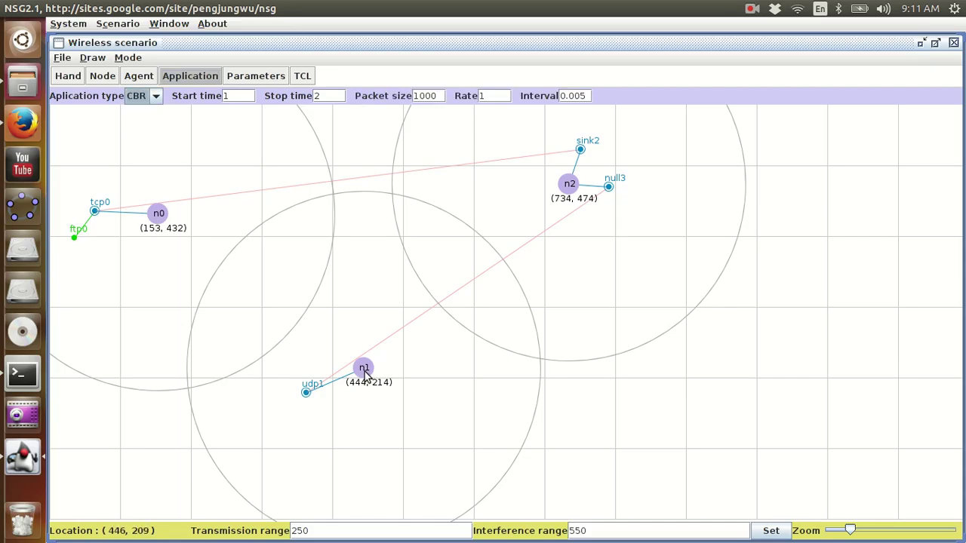
click(306, 393)
drag(306, 421, 304, 427)
right_click(304, 427)
click(319, 447)
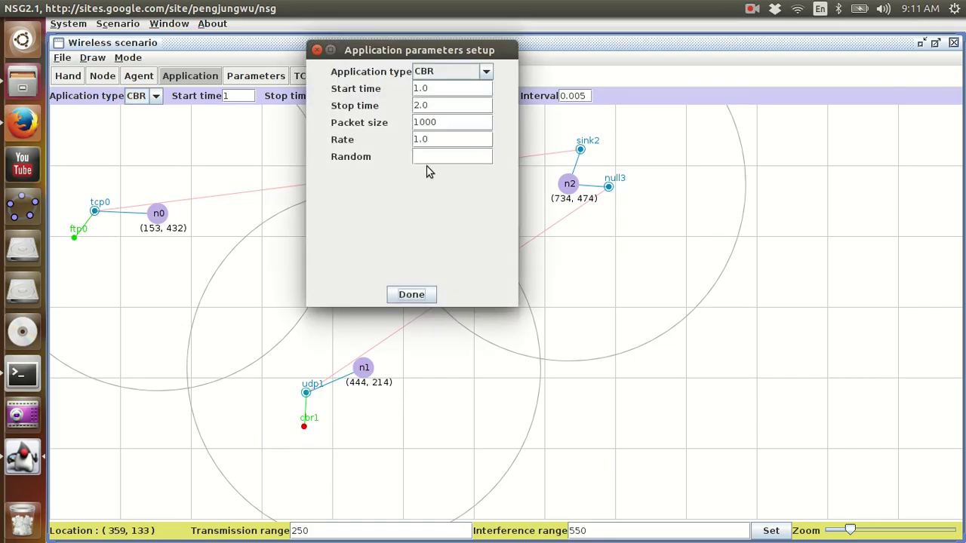
drag(429, 105, 373, 105)
text(5)
click(419, 294)
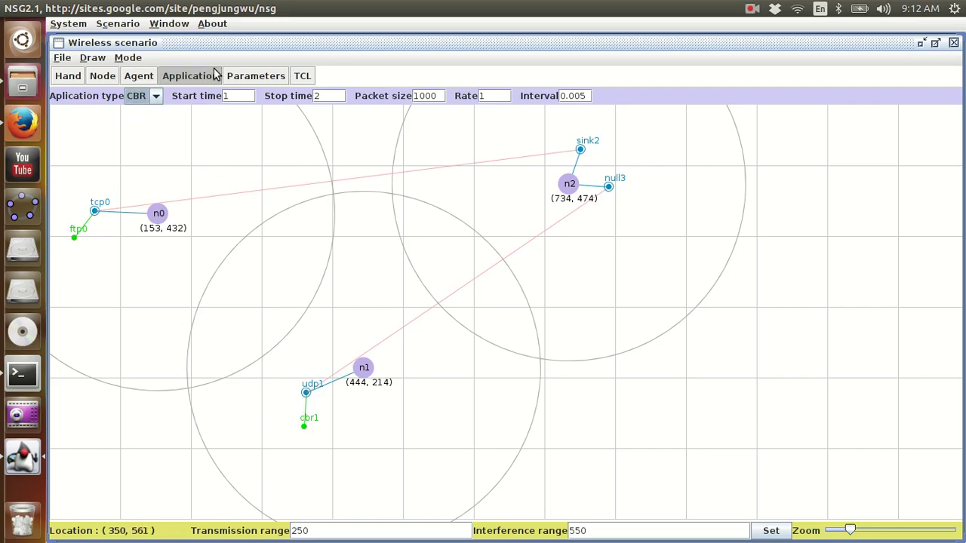
click(243, 79)
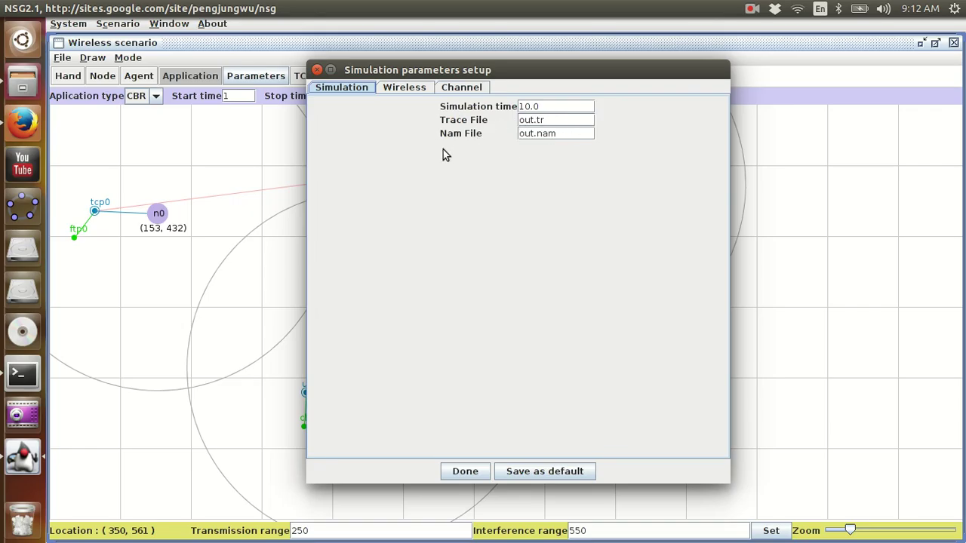
click(411, 88)
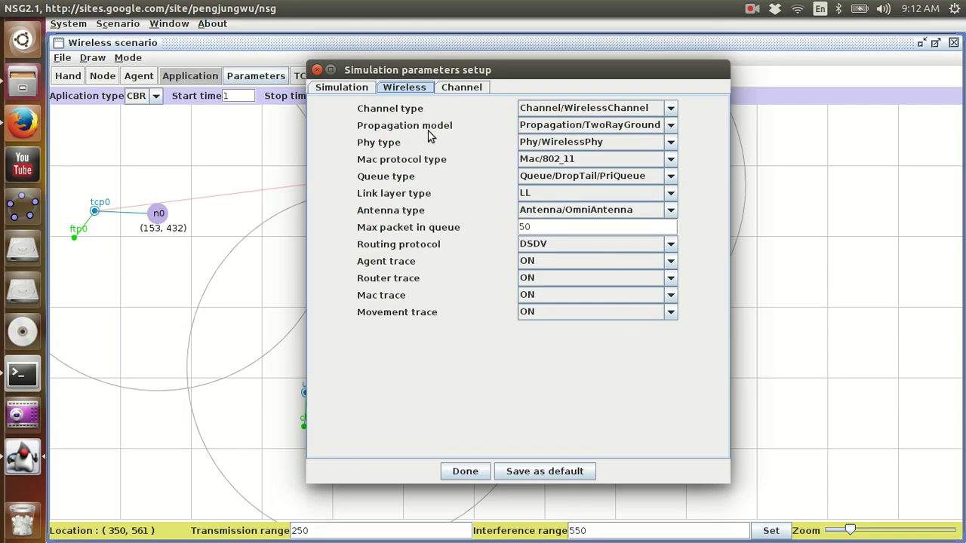
click(598, 113)
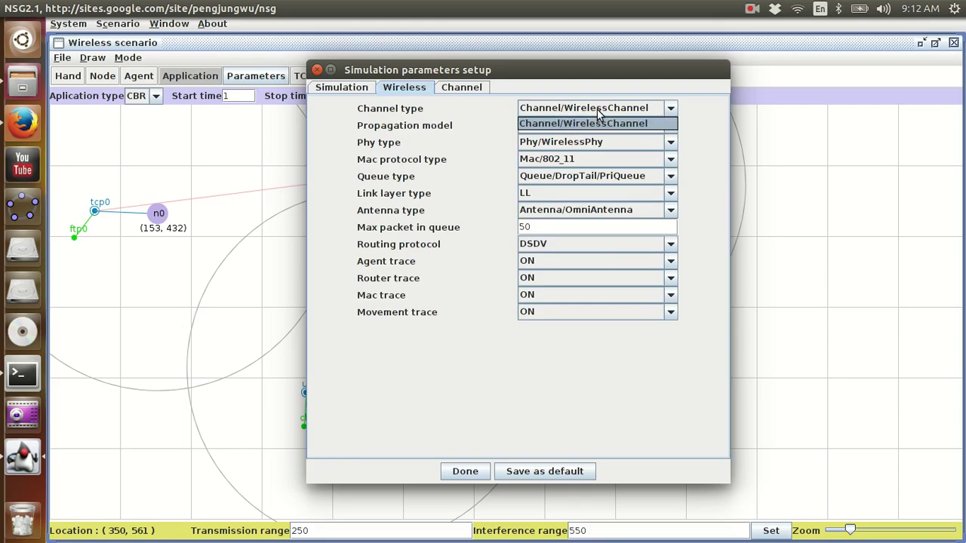
click(602, 127)
click(602, 128)
click(600, 142)
click(579, 143)
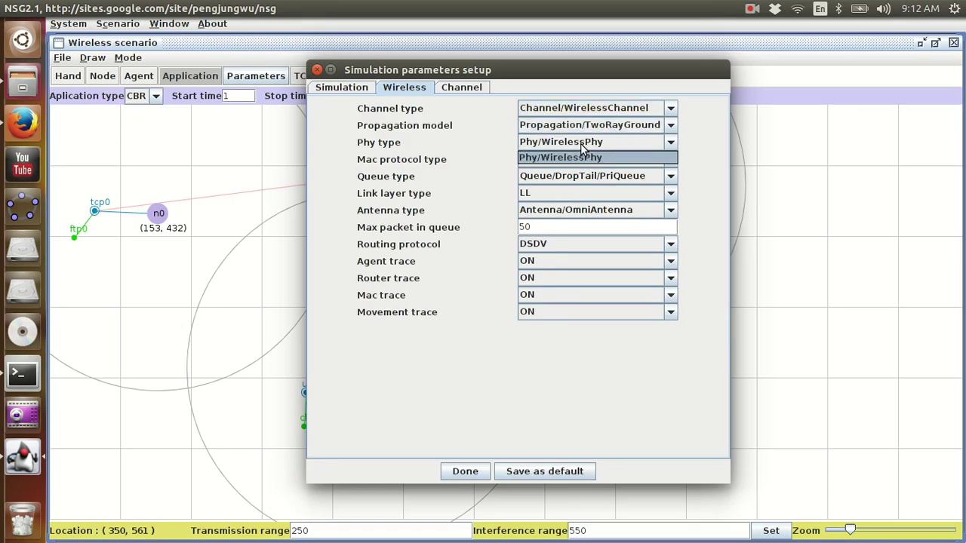
click(581, 145)
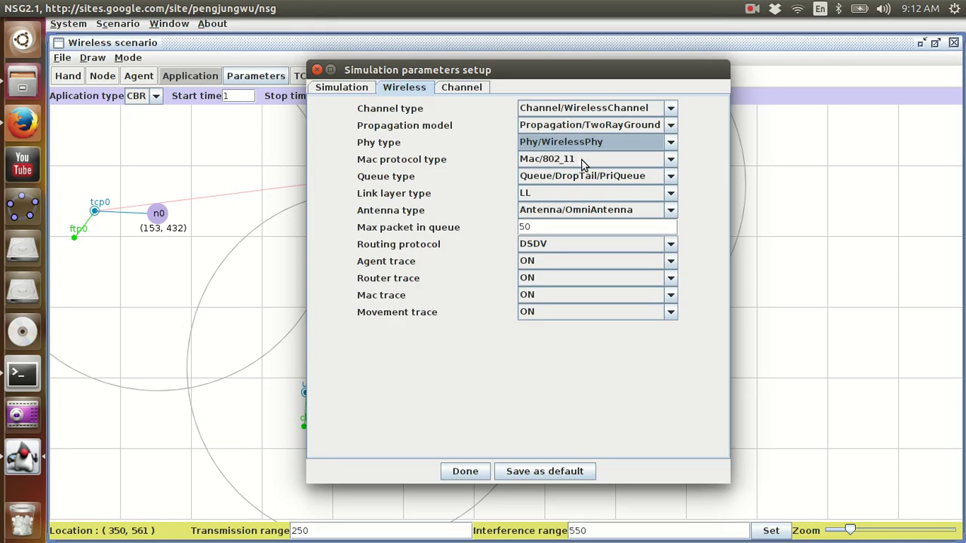
click(581, 162)
click(580, 175)
click(578, 176)
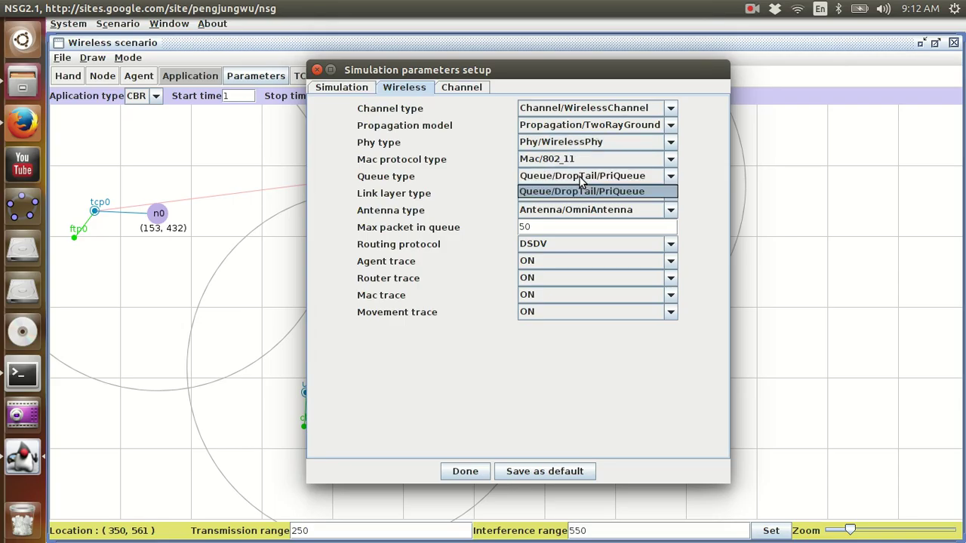
click(595, 190)
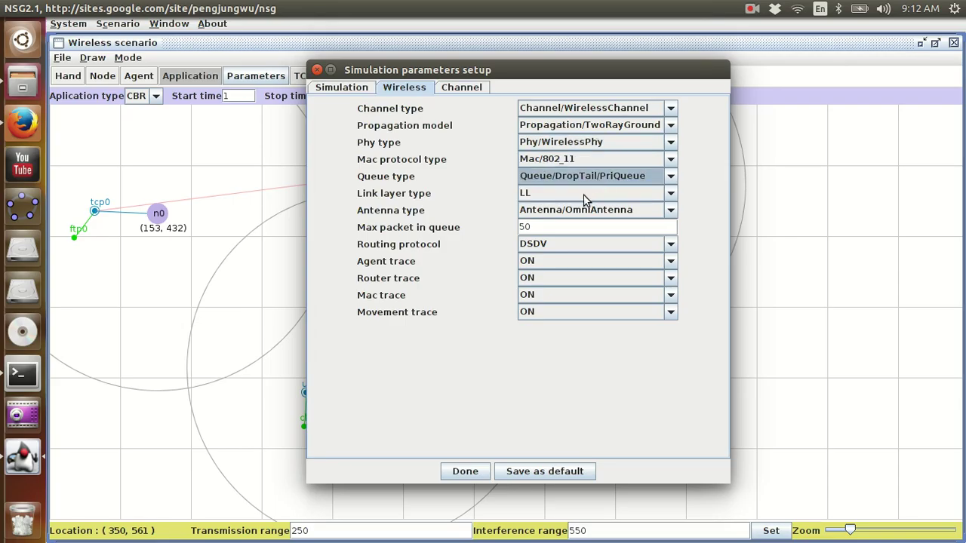
click(581, 209)
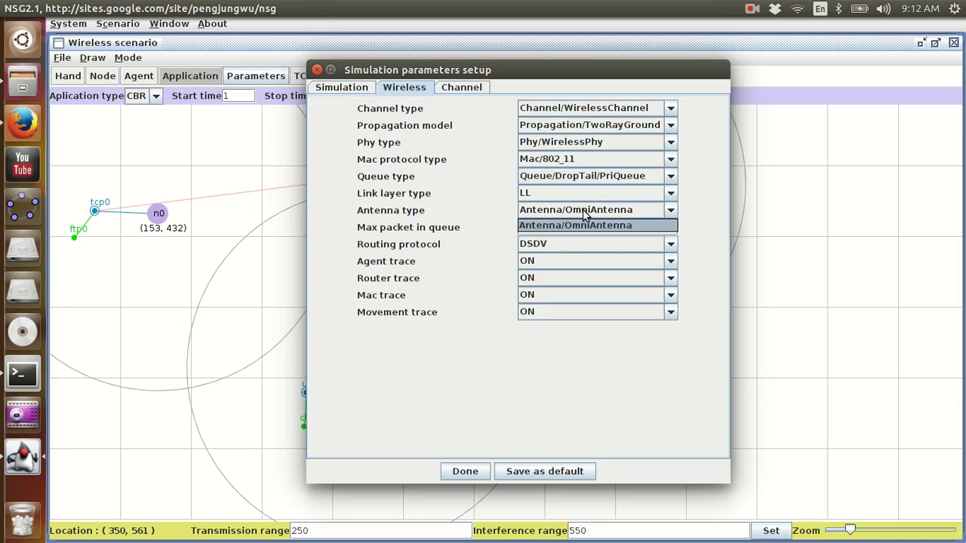
click(583, 209)
click(528, 244)
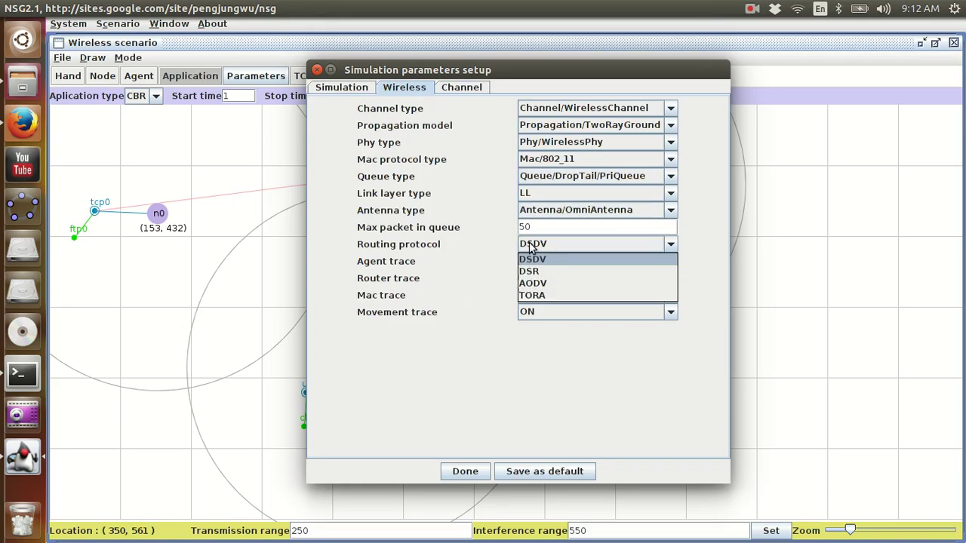
click(551, 260)
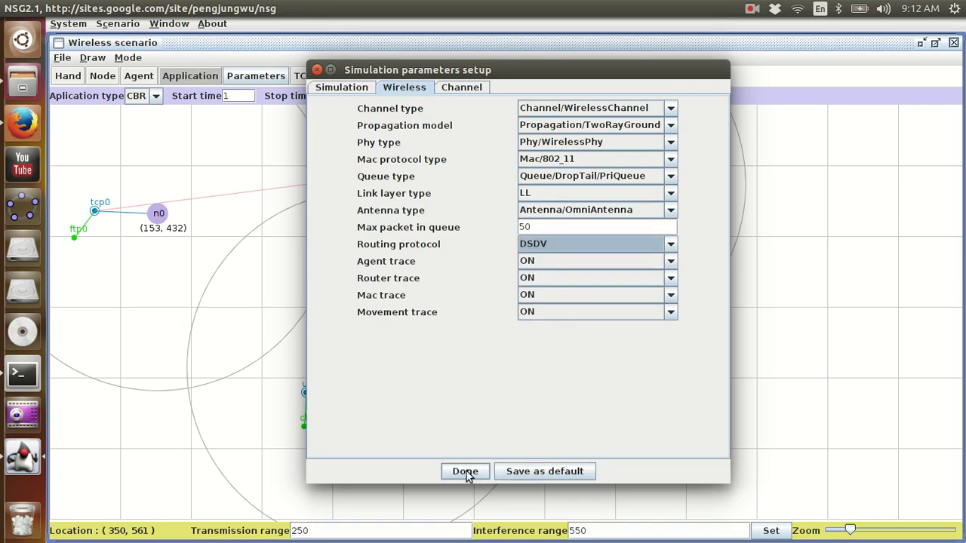
click(472, 90)
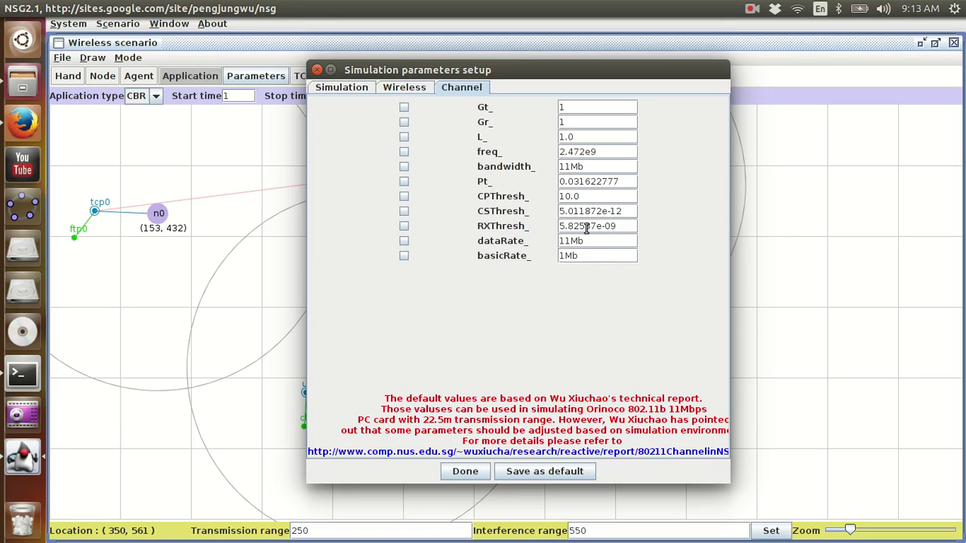
click(462, 471)
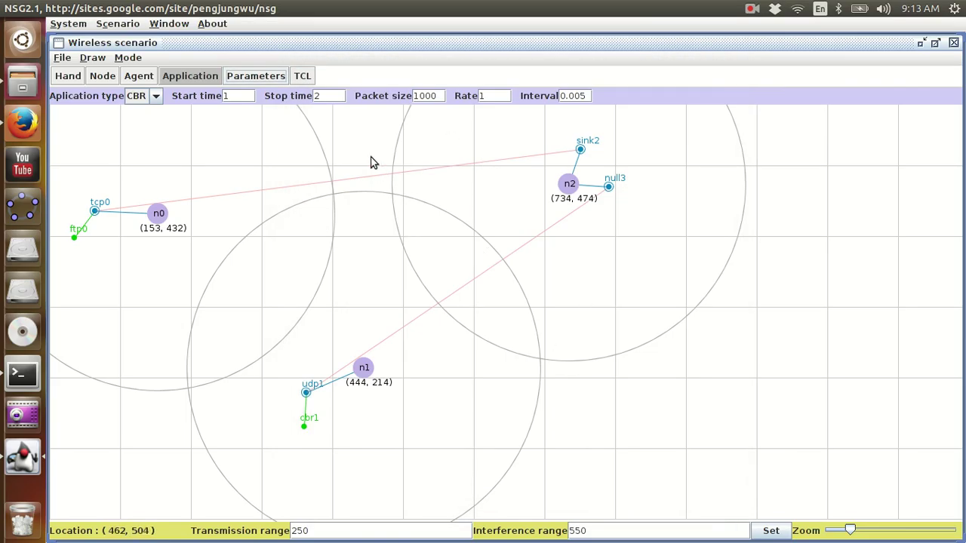
- Recheck the simulation parameters and review the generated Tcl script
click(261, 76)
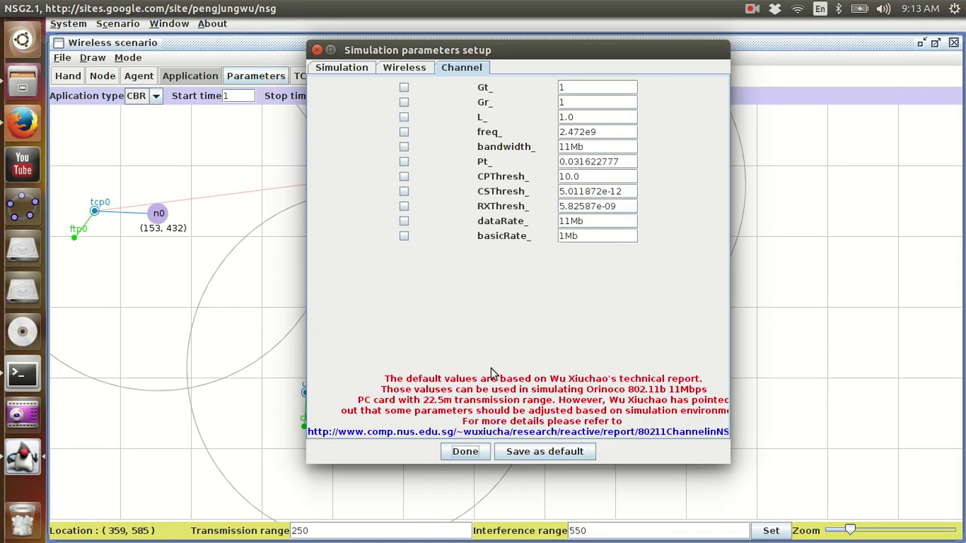
click(460, 450)
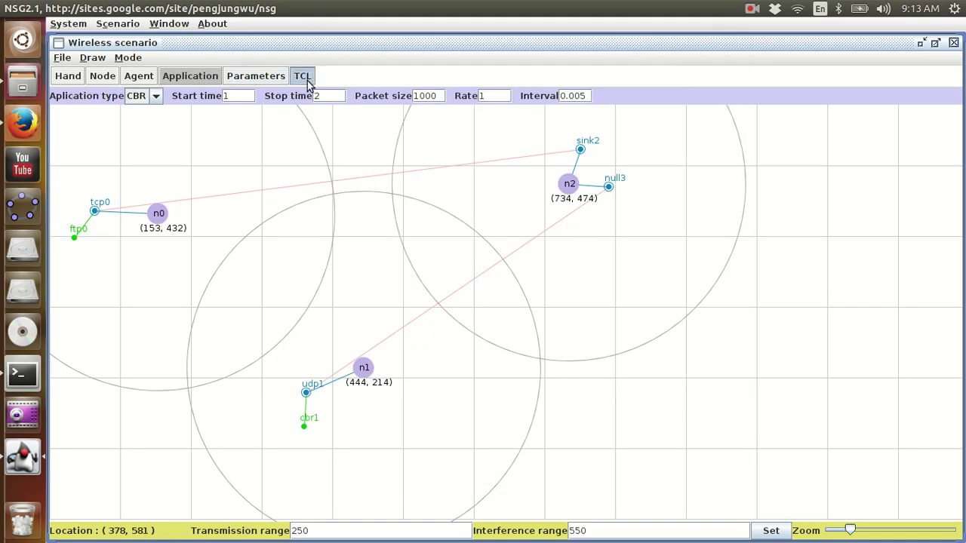
click(307, 81)
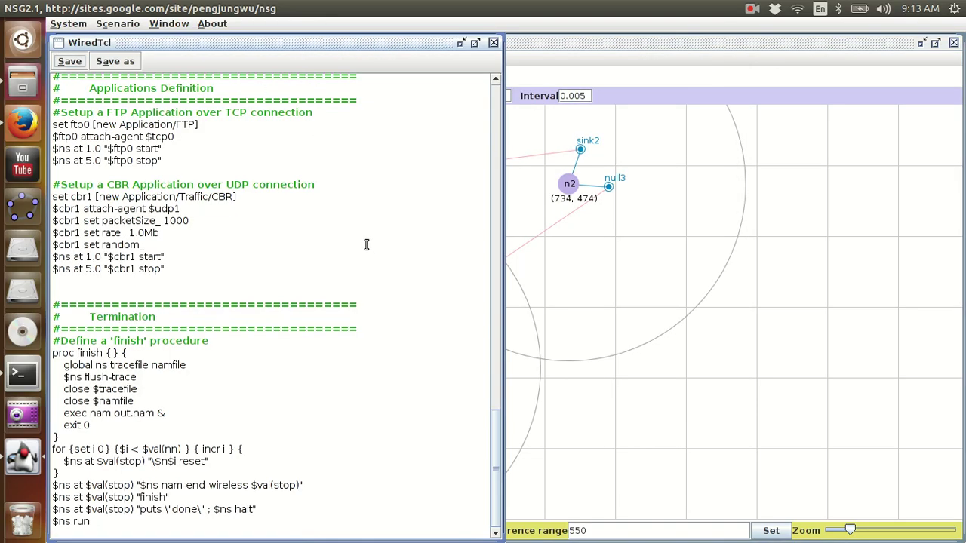
scroll(363, 239, up, 20)
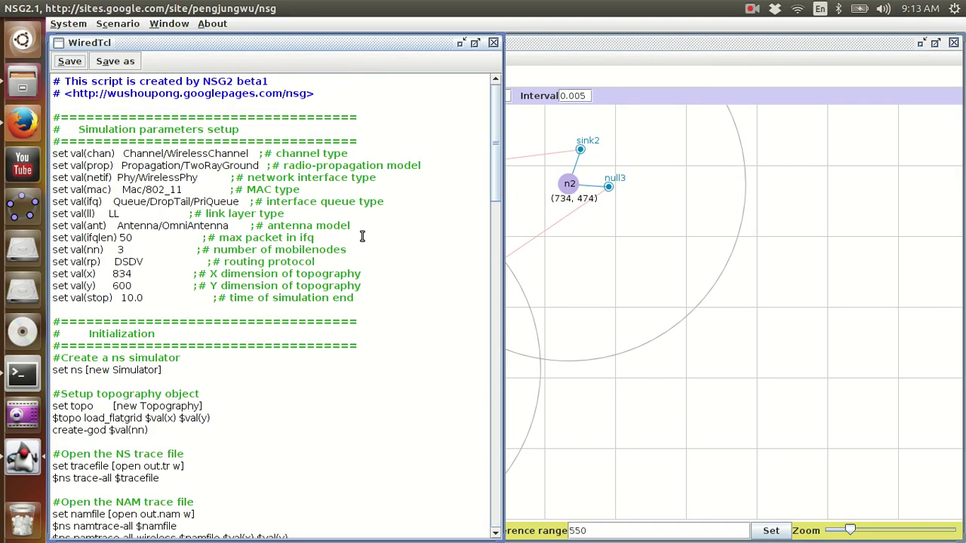
scroll(362, 237, down, 20)
scroll(358, 230, up, 20)
scroll(358, 226, down, 20)
scroll(354, 220, up, 20)
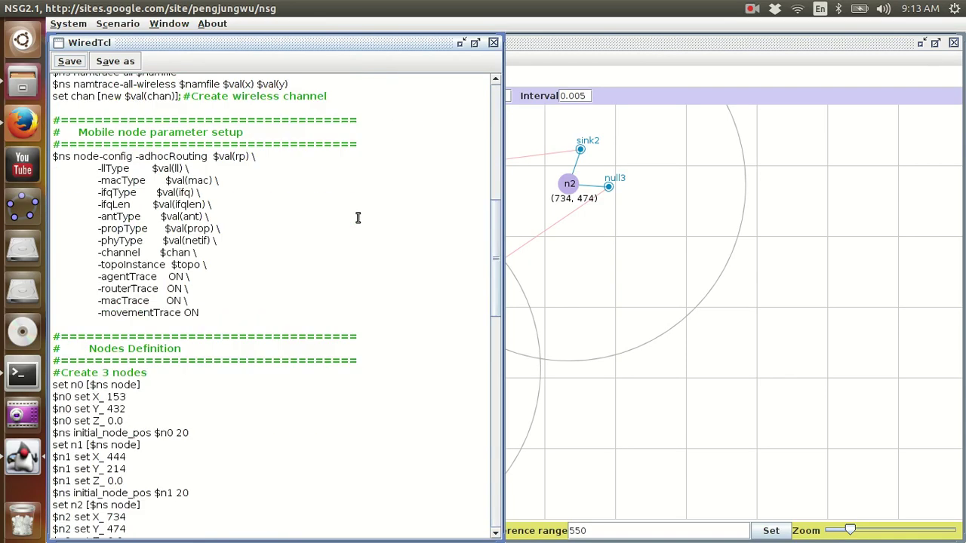
- Save the script as wireless.tcl in a new ns-examples/Tutorial13 folder
click(115, 61)
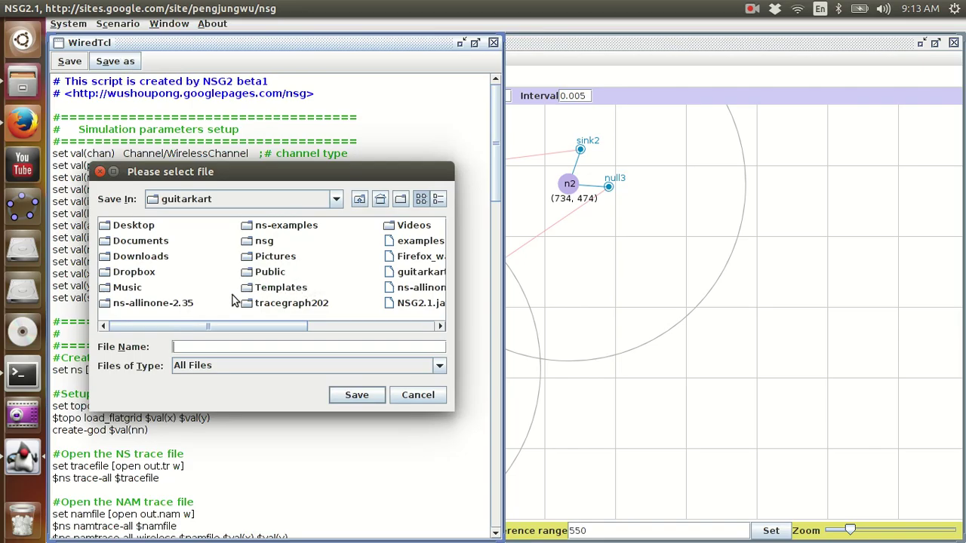
double_click(286, 230)
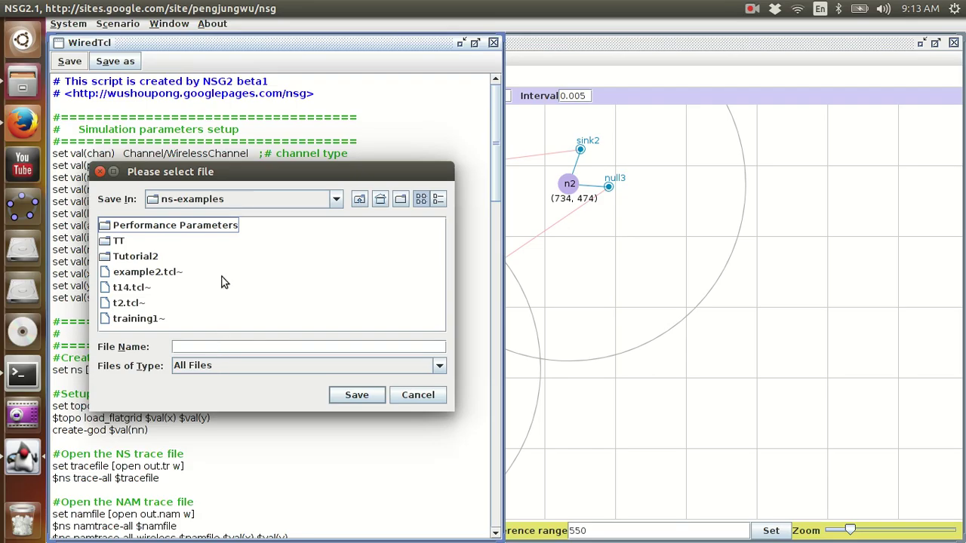
click(401, 199)
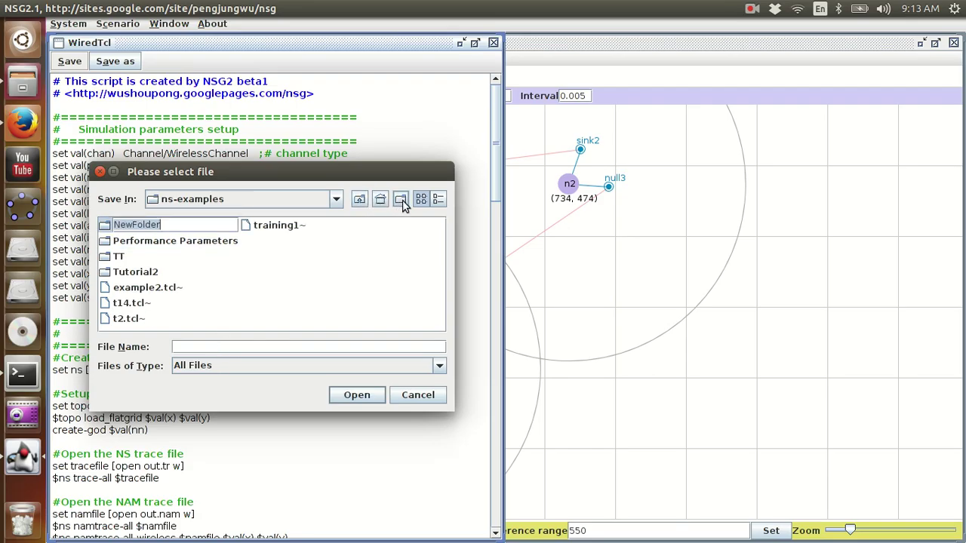
text(Tutoria)
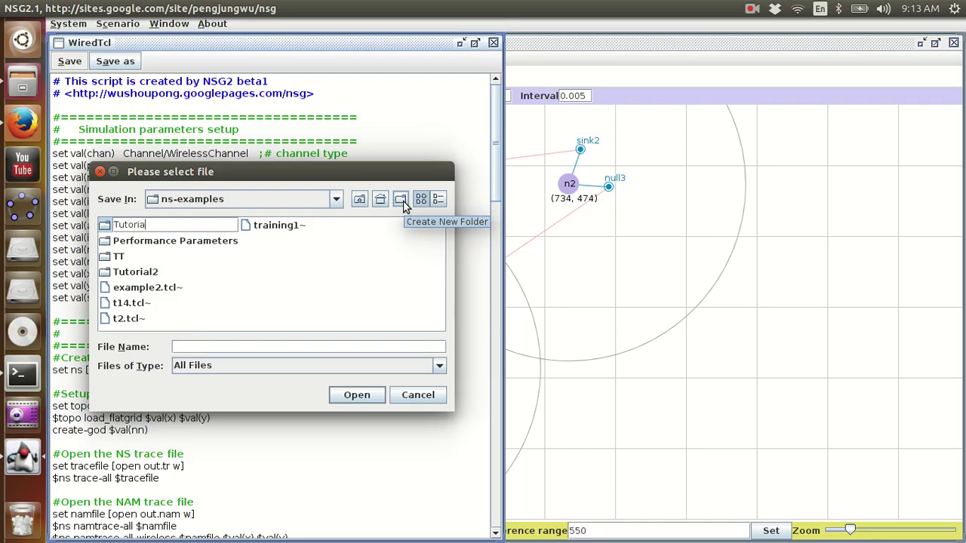
text(l13)
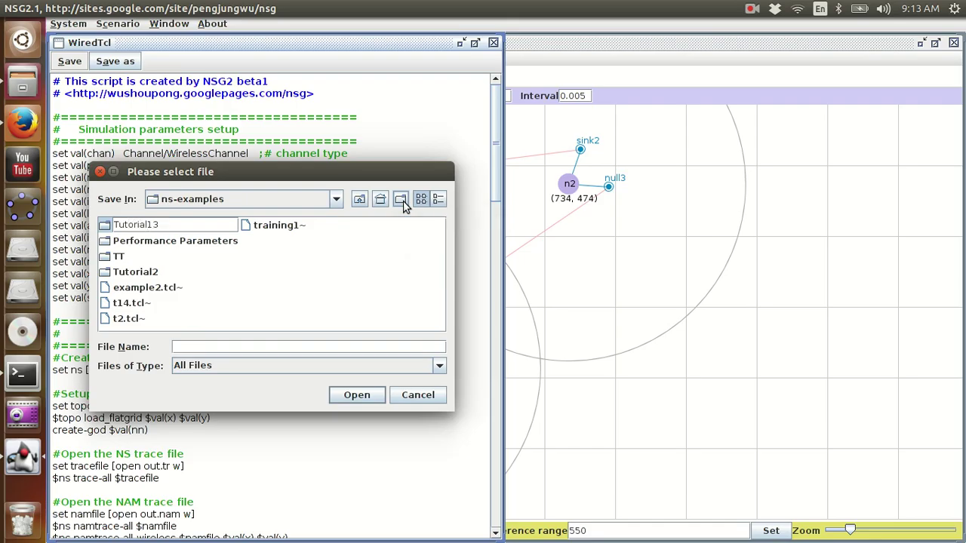
click(370, 308)
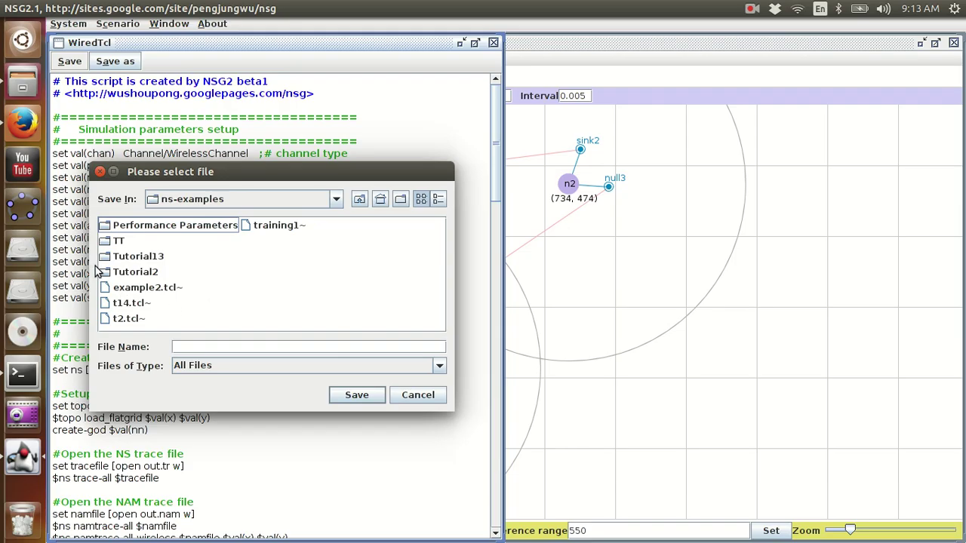
double_click(142, 258)
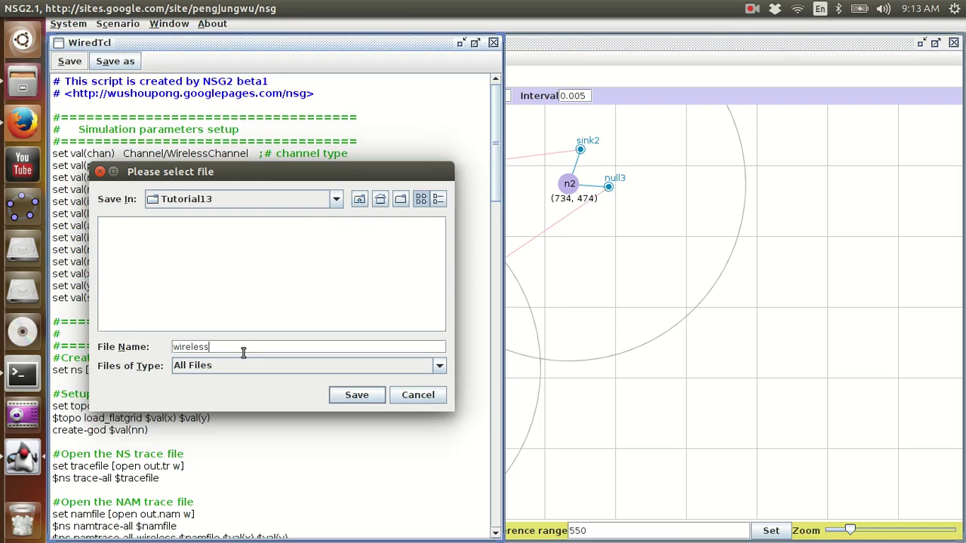
click(284, 369)
click(284, 393)
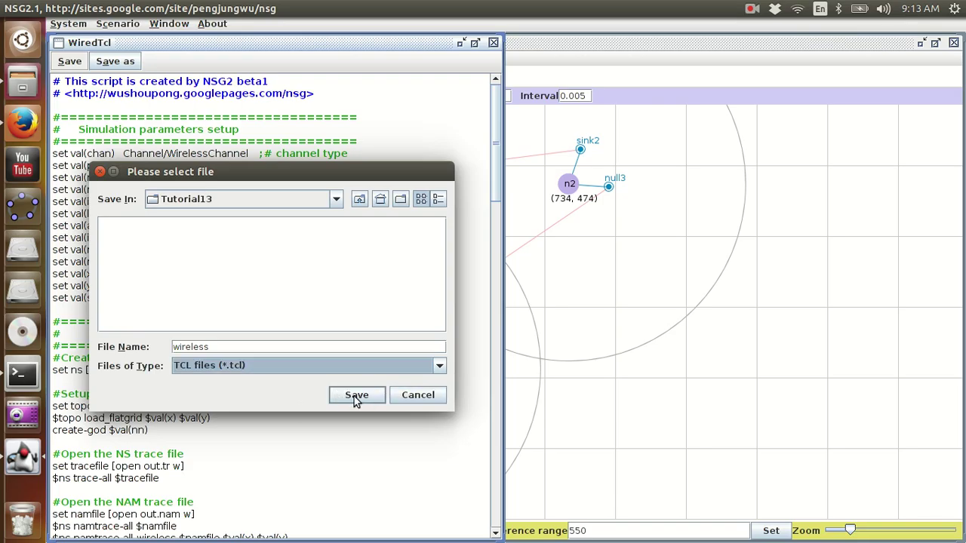
click(354, 398)
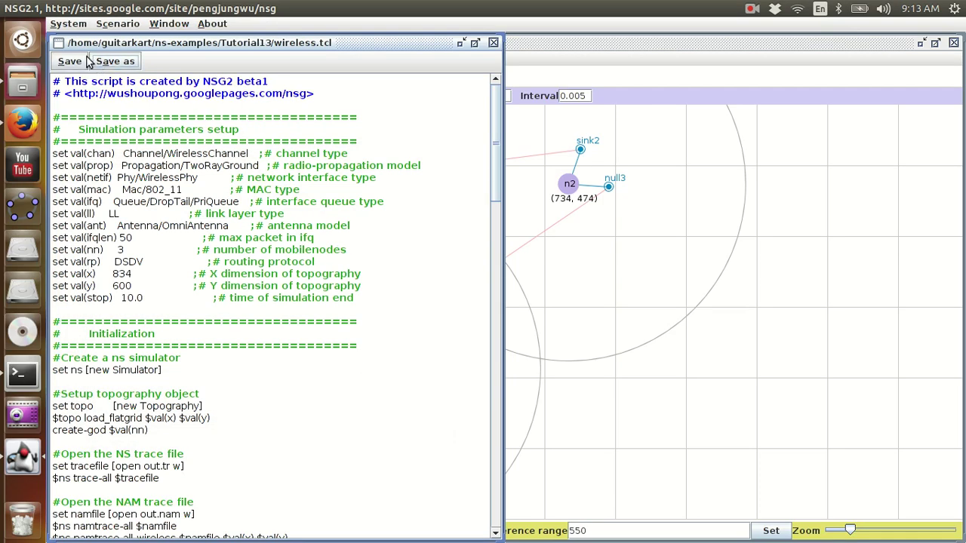
- Close NSG2, change into ns-examples/Tutorial13 and list its files
click(10, 9)
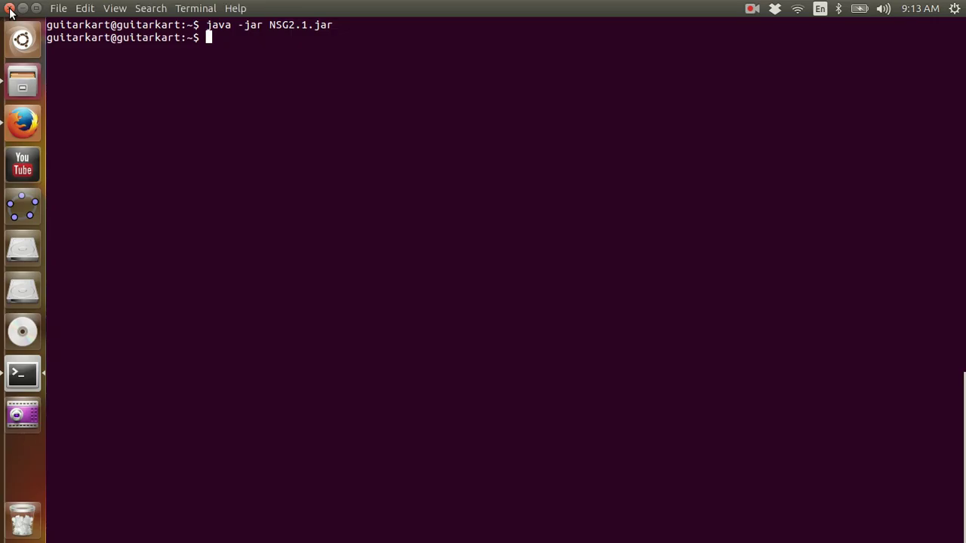
text(cd ns-e)
key(Tab)
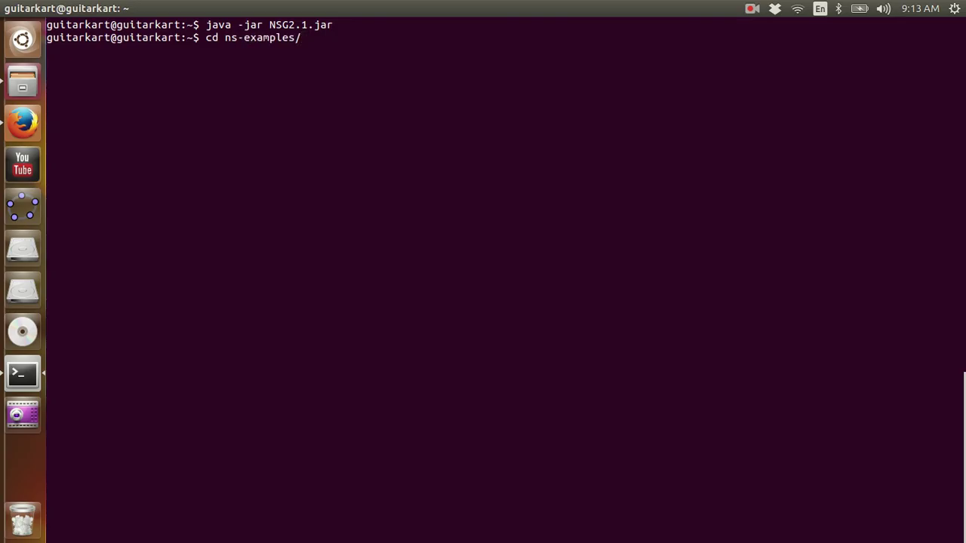
text(t)
key(BackSpace)
text(Tu)
key(Tab)
text(13)
key(Tab)
key(Return)
text(ls)
key(Return)
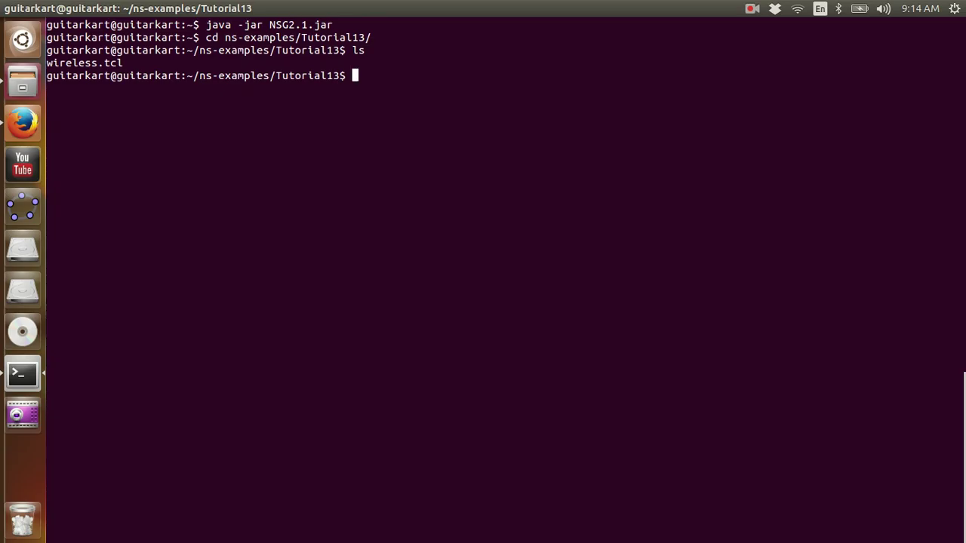
- Run 'ns wireless.tcl' to simulate the scenario and open NAM
text(ns wire)
key(Tab)
key(Return)
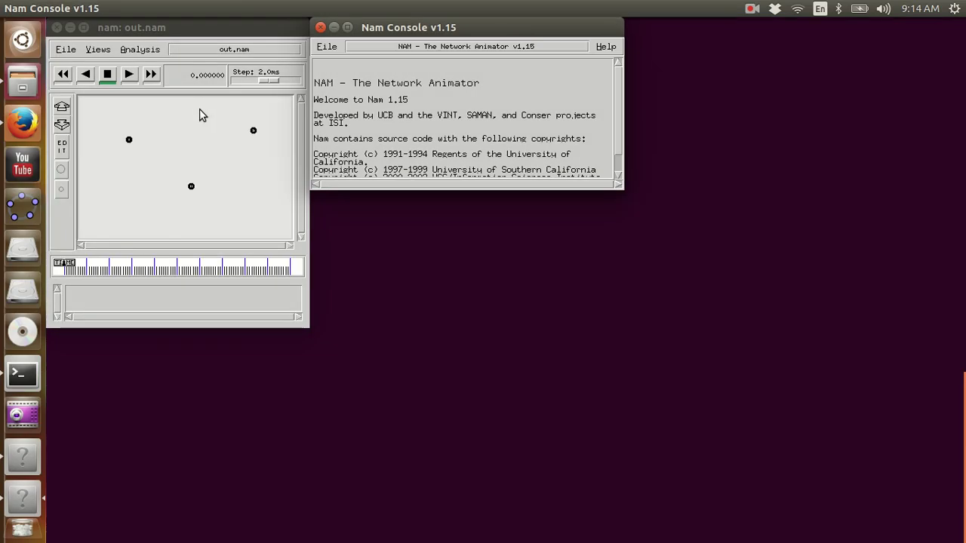
- Maximise the NAM window and play the out.nam animation forward
double_click(200, 28)
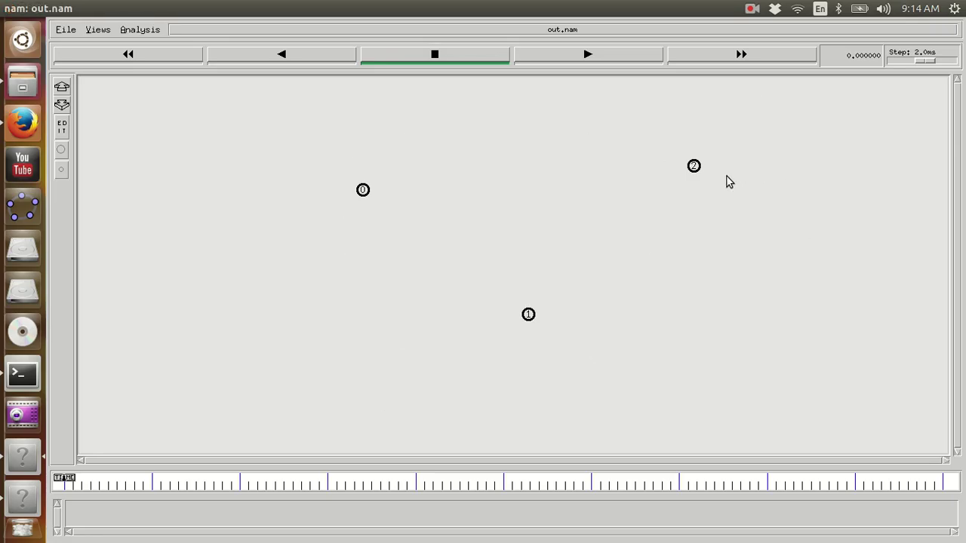
click(611, 60)
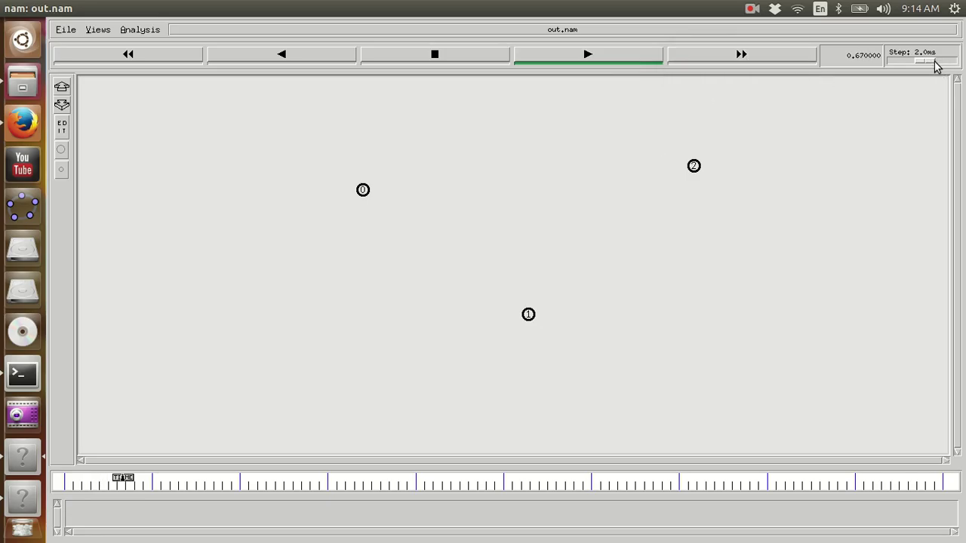
- Set the animation step to 6.3ms and let playback reach about 10.05 s
drag(934, 67, 932, 64)
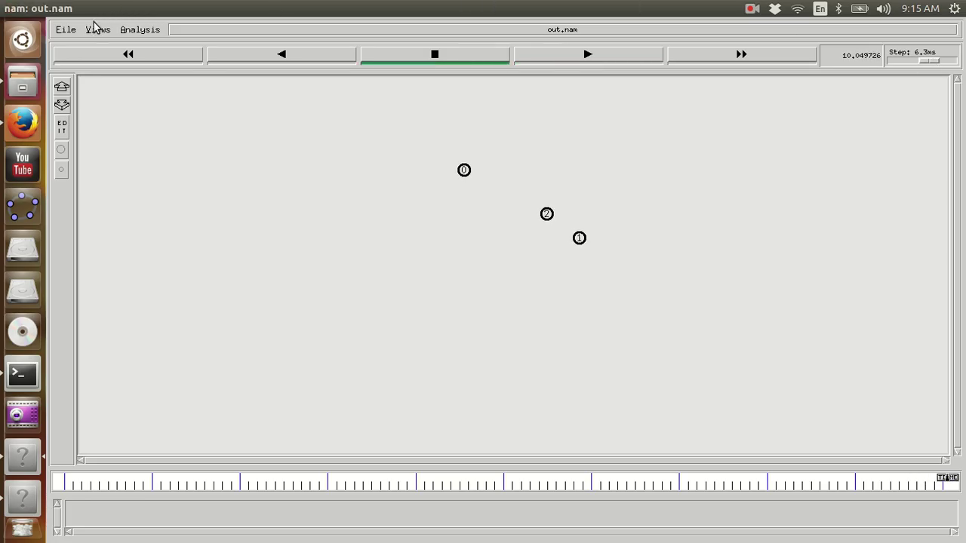
- Close the NAM animation window and Nam Console, and stop the running ns simulation
click(9, 9)
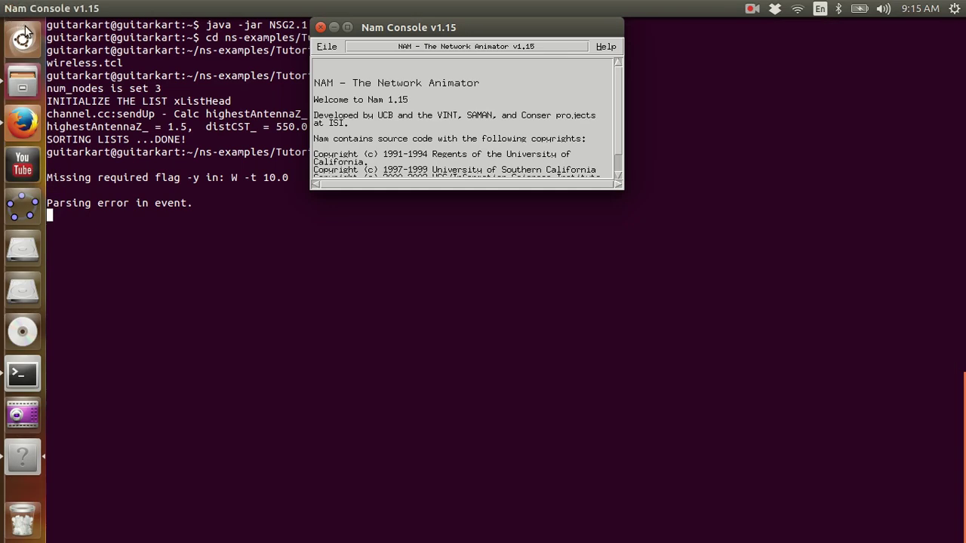
click(320, 28)
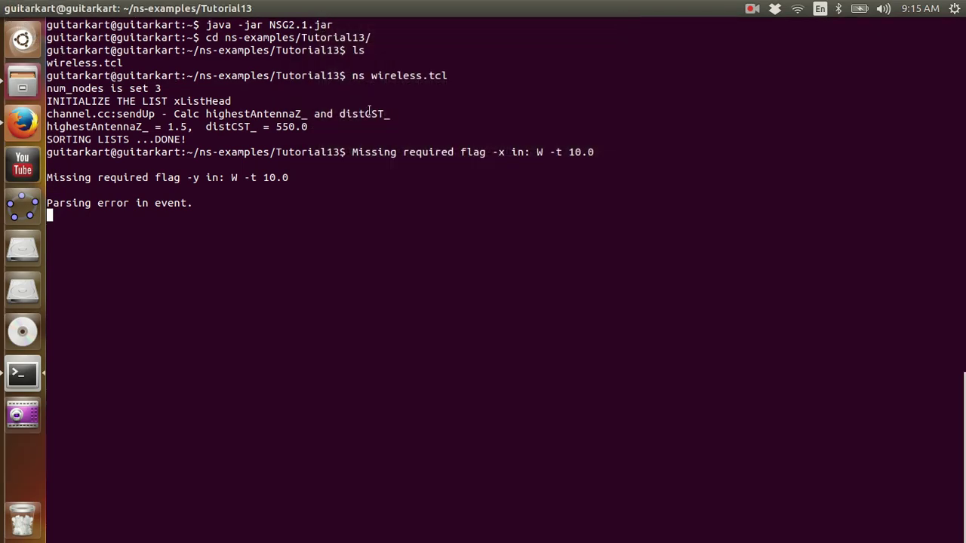
key(ctrl+c)
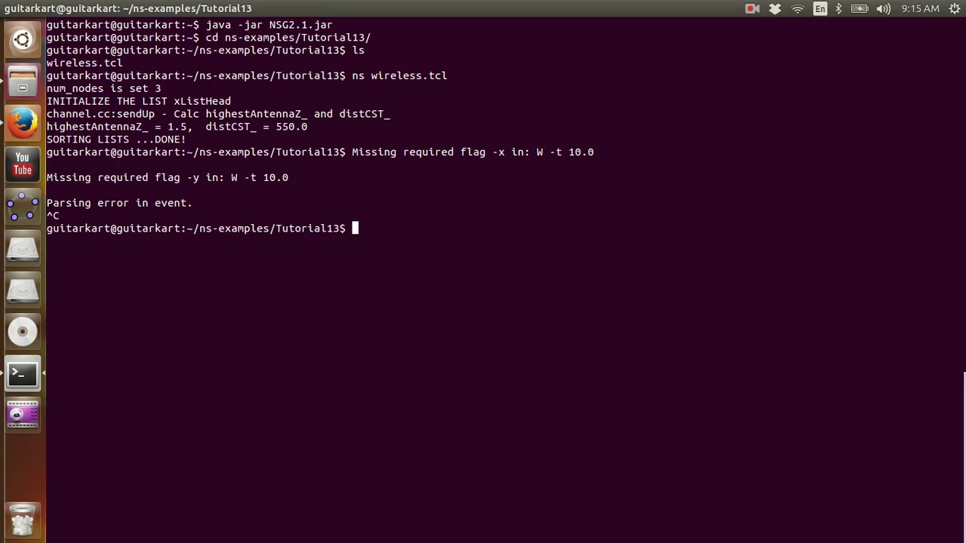
- List the Tutorial13 folder to confirm out.nam and out.tr exist, then launch the file manager
text(ls)
key(Return)
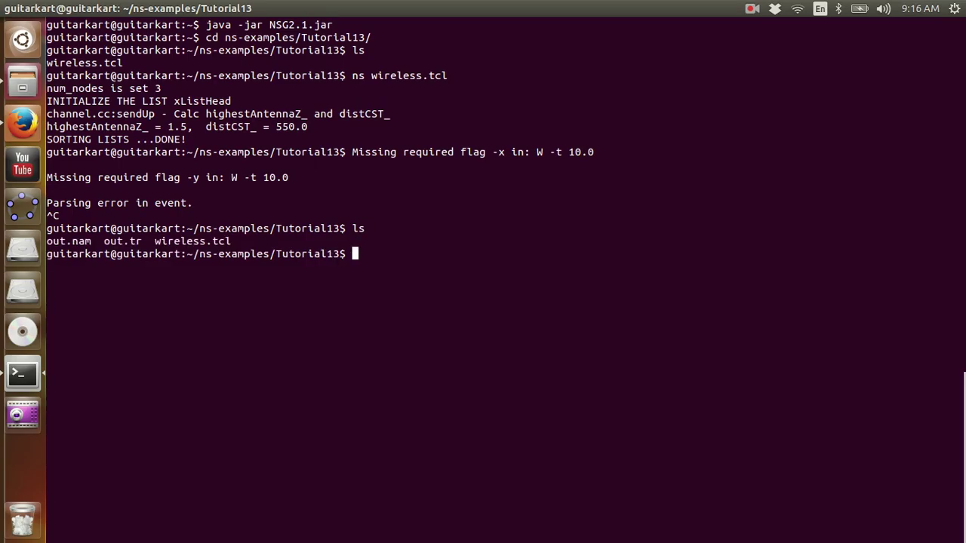
click(22, 82)
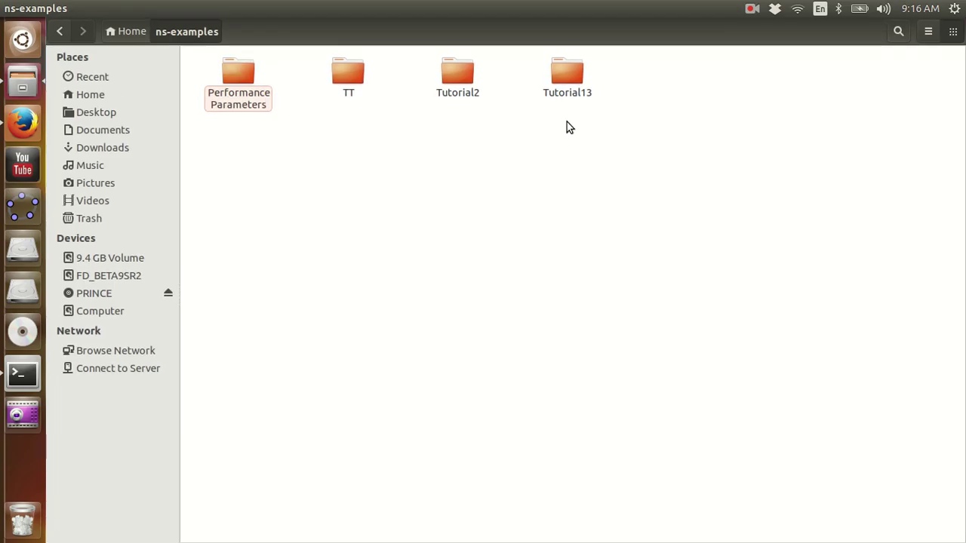
- Open the out.tr trace from the Tutorial13 folder in gedit
click(571, 91)
double_click(571, 91)
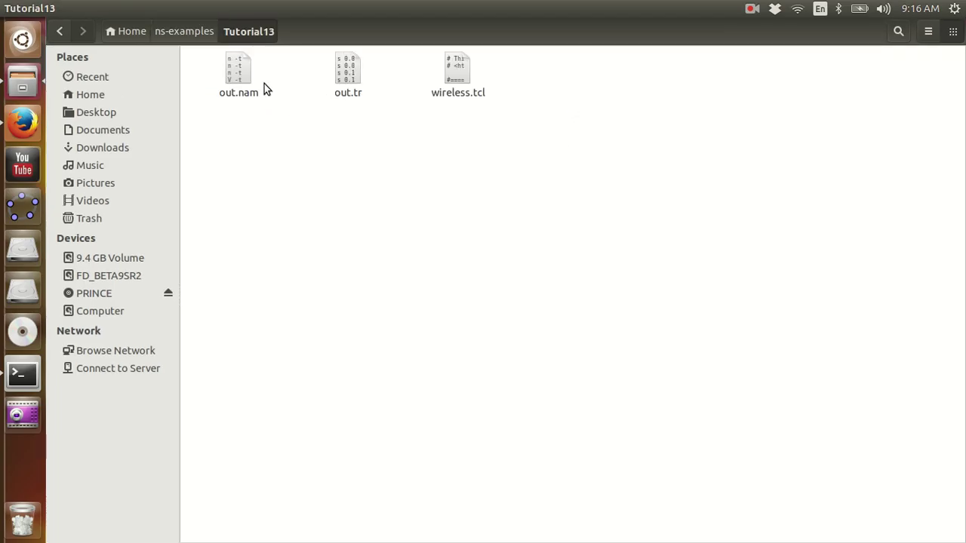
double_click(342, 71)
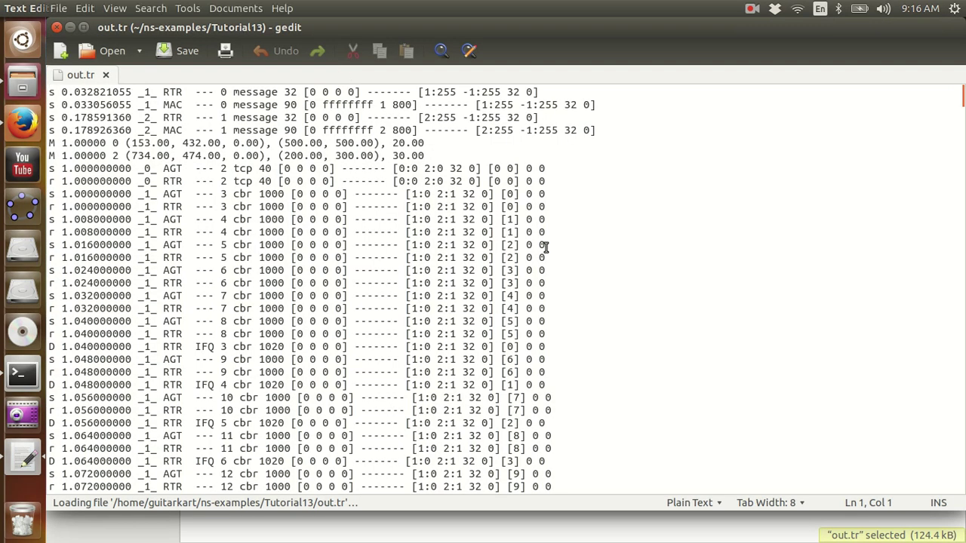
- Scroll through the out.tr packet records, then close gedit
scroll(545, 197, down, 15)
scroll(542, 152, down, 20)
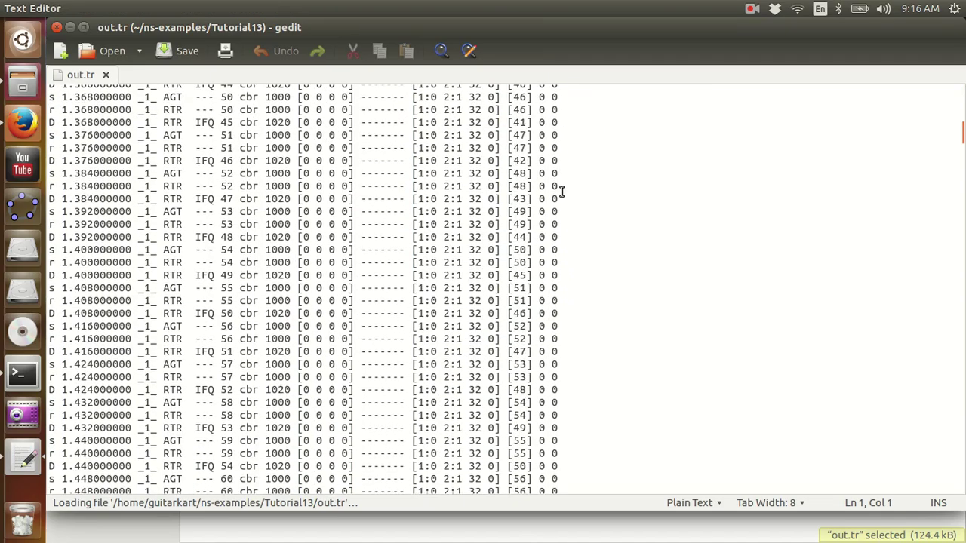
scroll(567, 156, up, 20)
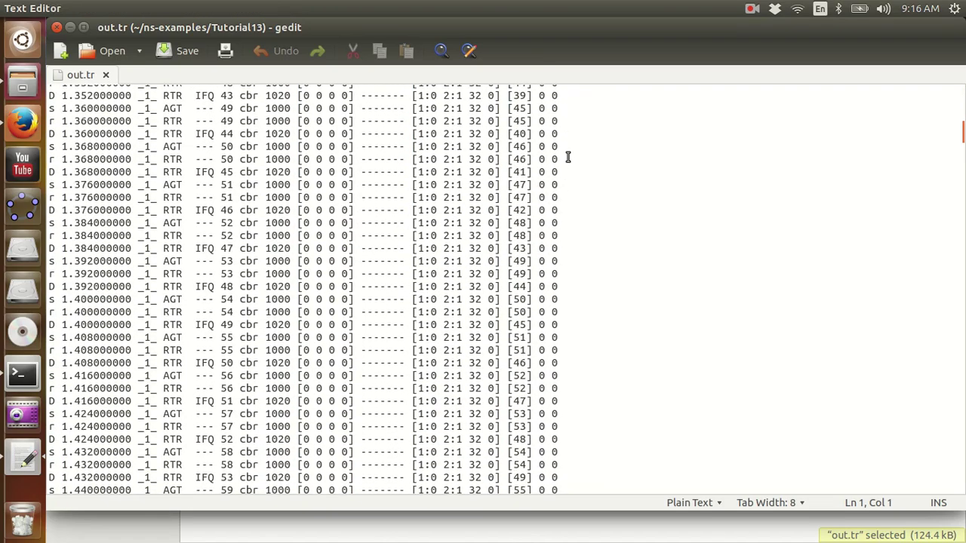
scroll(567, 157, up, 15)
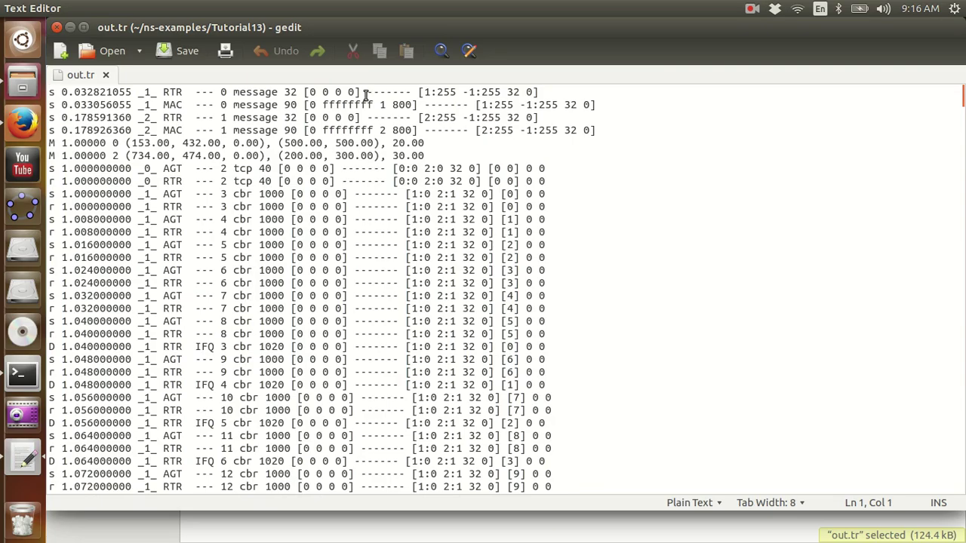
click(57, 28)
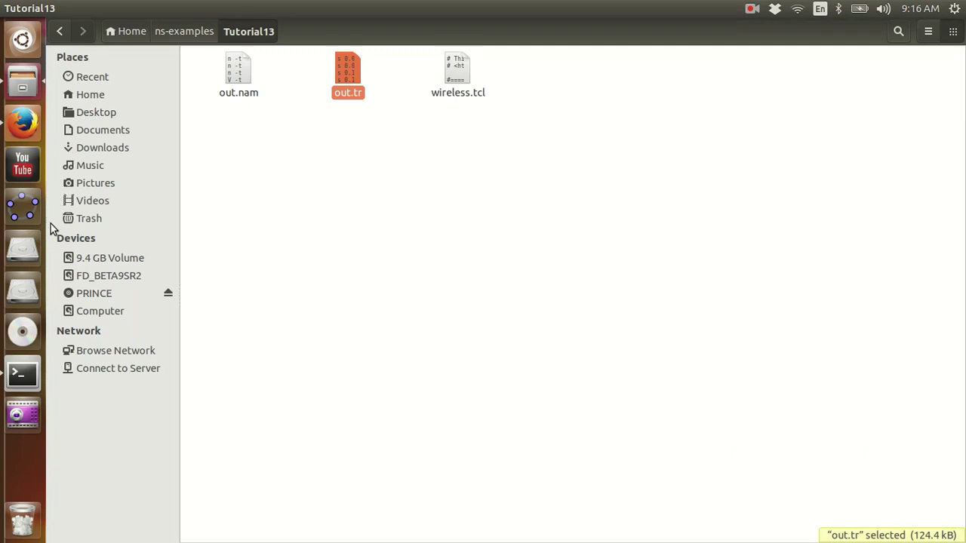